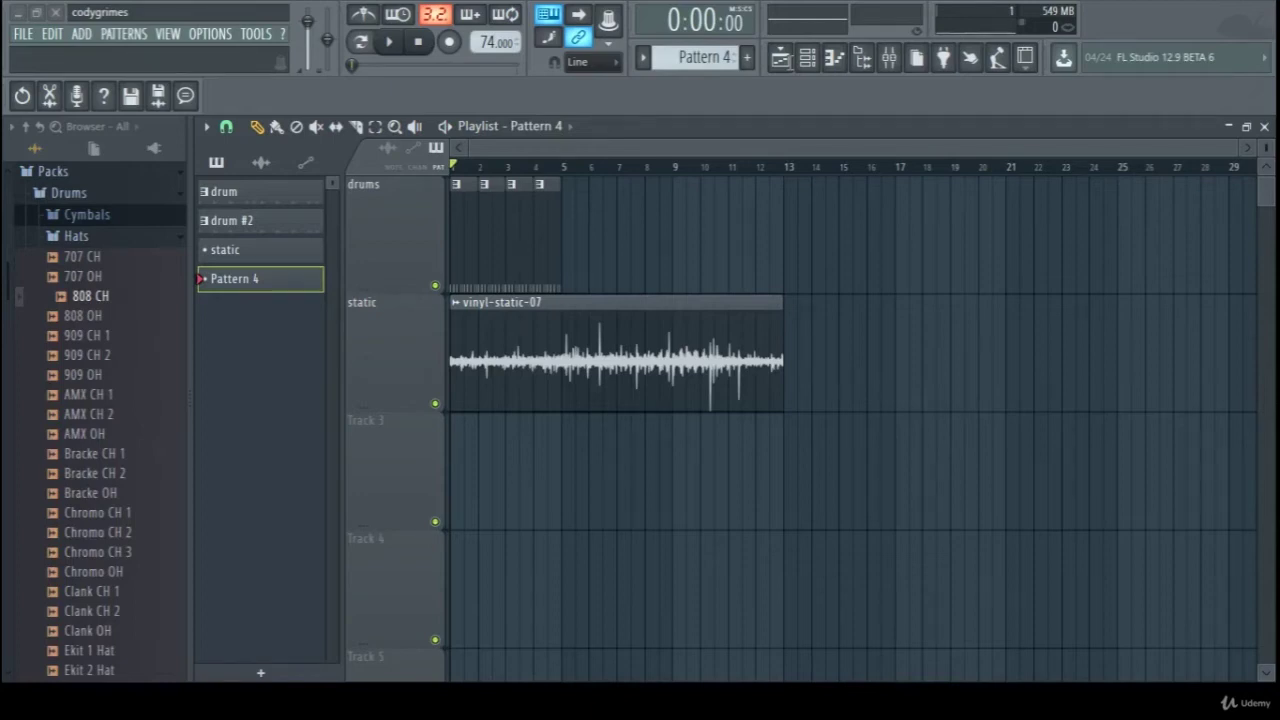
Step: Create a new pattern named 'chords' and add a Nexus synth channel
{"action": "left_click", "coordinate": [833, 57]}
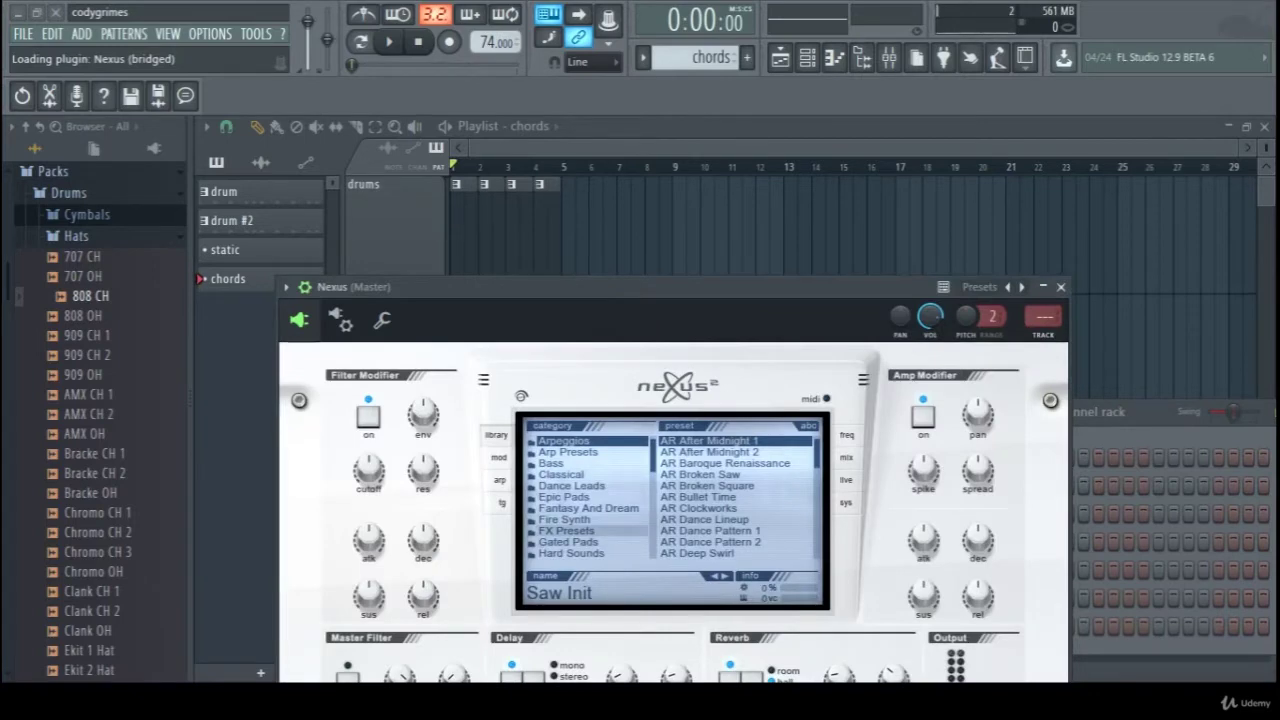
Step: Load the PN Lofi Rhodes preset from the Piano category in Nexus
{"action": "left_click", "coordinate": [566, 530]}
{"action": "scroll", "coordinate": [590, 497], "scroll_direction": "down", "scroll_amount": 8}
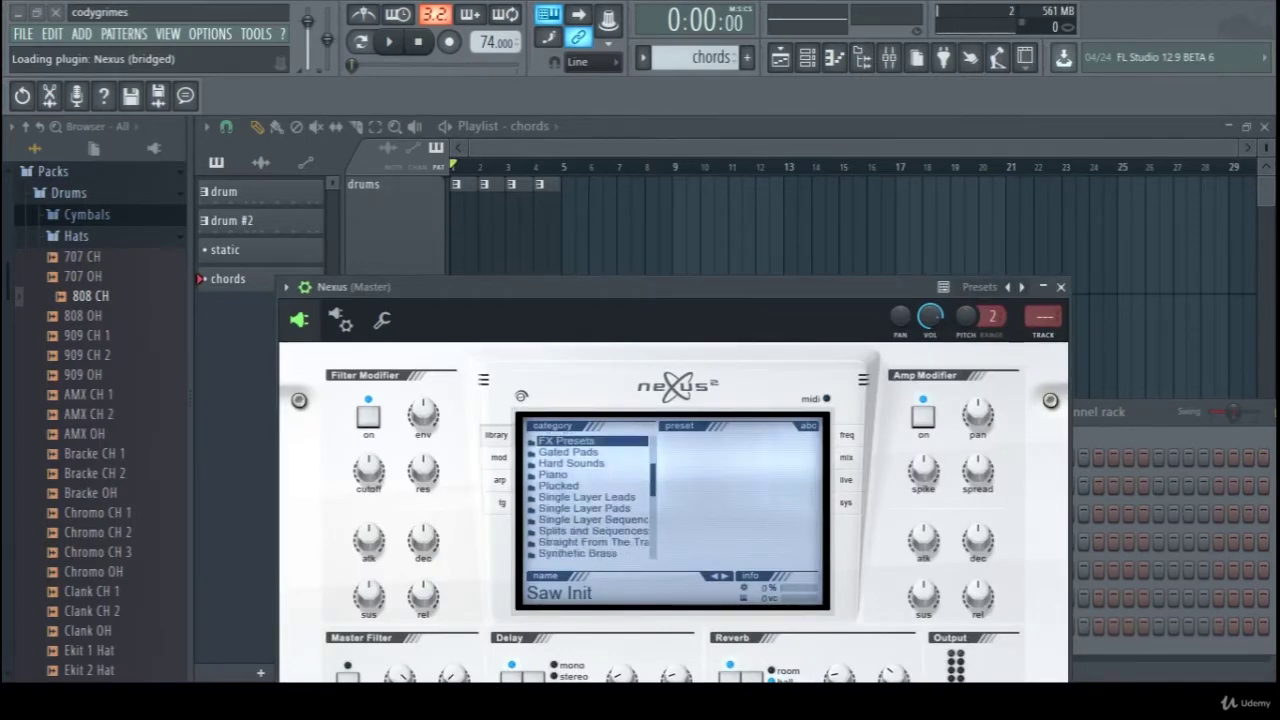
{"action": "scroll", "coordinate": [590, 497], "scroll_direction": "up", "scroll_amount": 7}
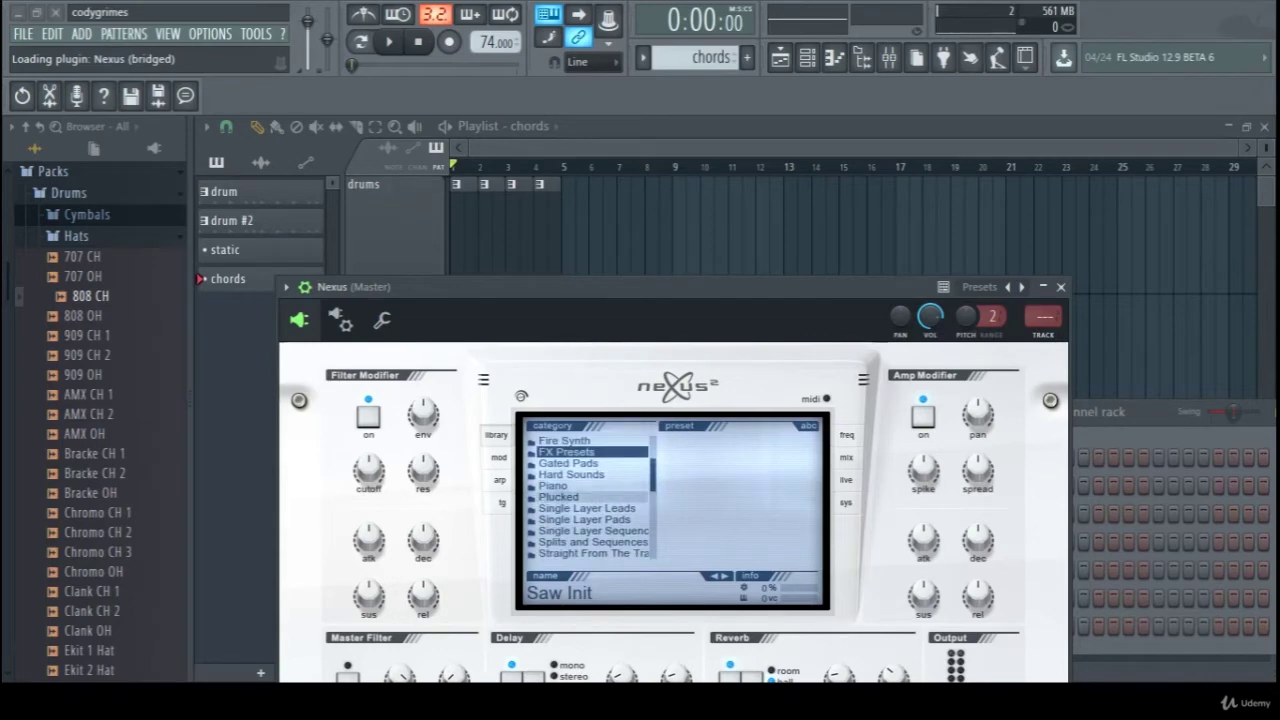
{"action": "left_click", "coordinate": [560, 485]}
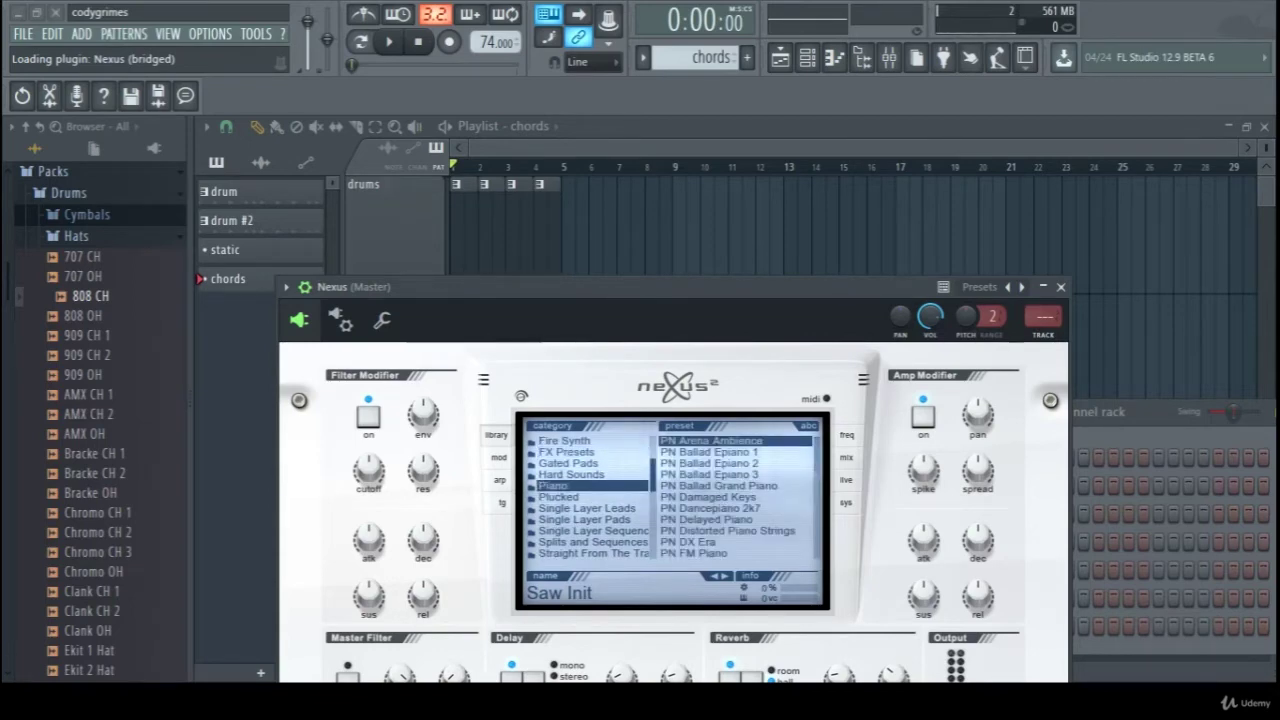
{"action": "scroll", "coordinate": [738, 497], "scroll_direction": "down", "scroll_amount": 4}
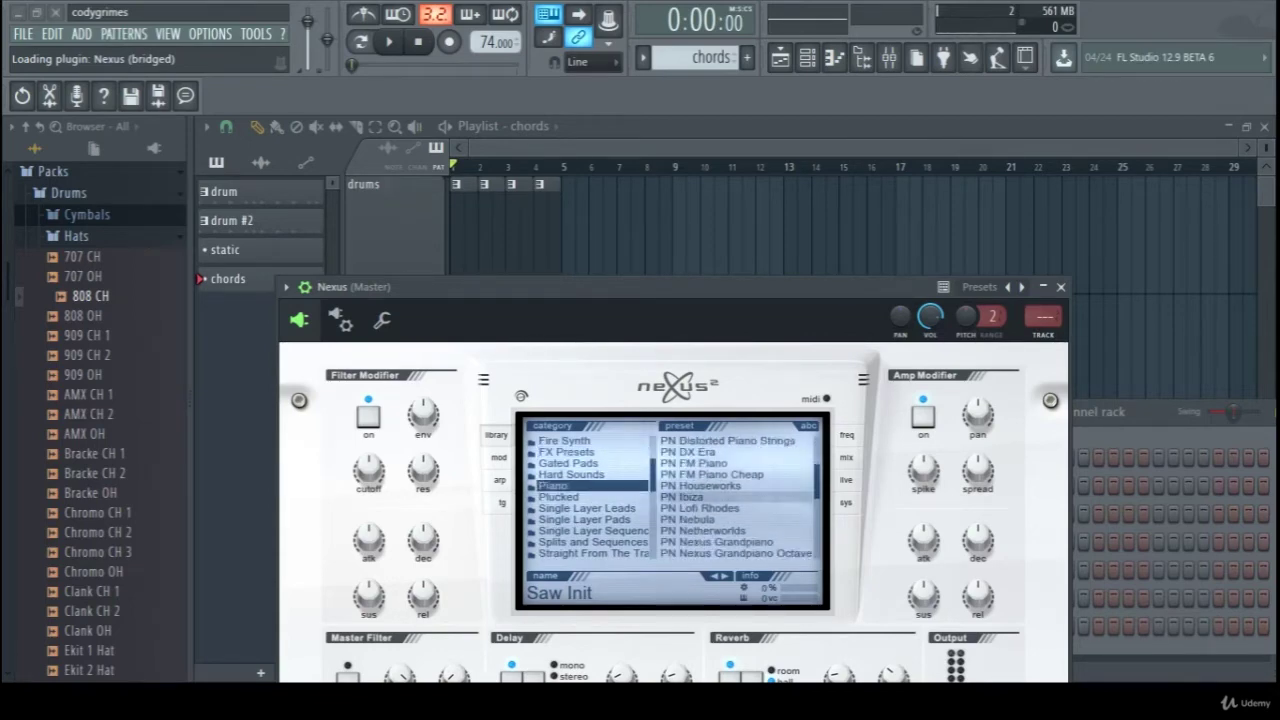
{"action": "left_click", "coordinate": [700, 508]}
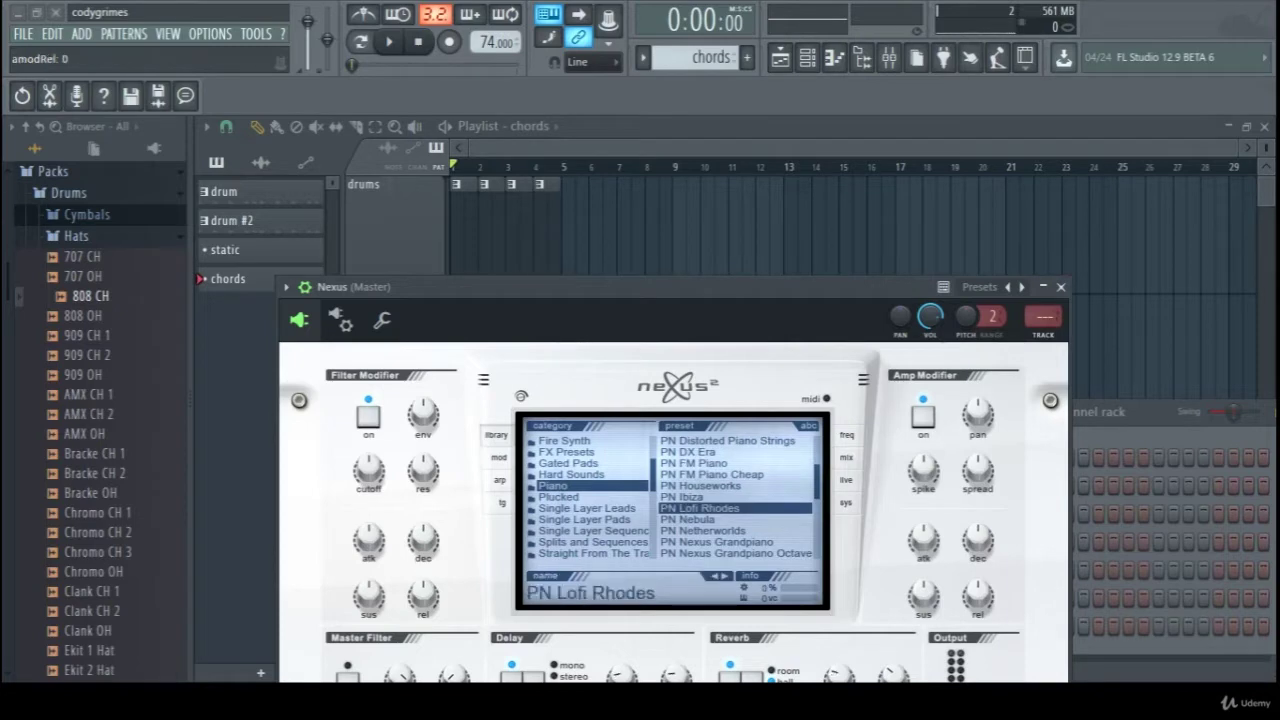
Step: Turn down the Filter Modifier cutoff and resonance knobs
{"action": "left_click_drag", "start_coordinate": [600, 287], "coordinate": [635, 127]}
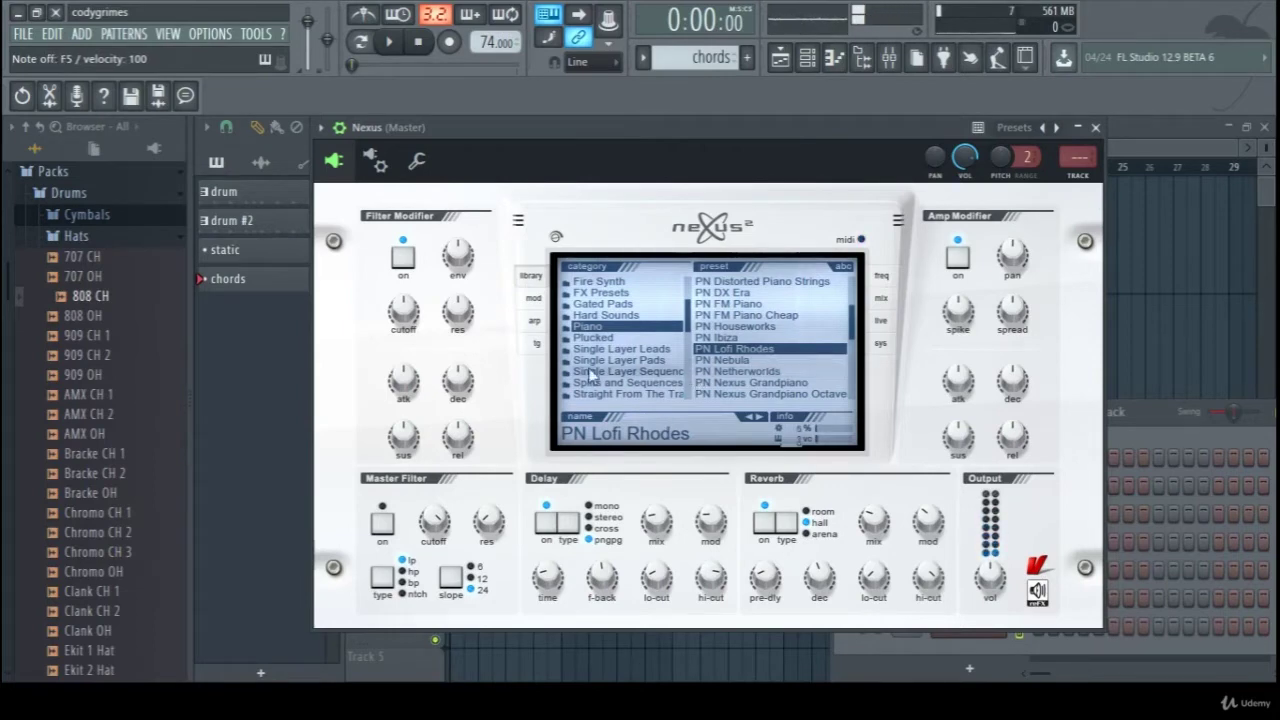
{"action": "mouse_move", "coordinate": [403, 310]}
{"action": "scroll", "coordinate": [403, 310], "scroll_direction": "down", "scroll_amount": 10}
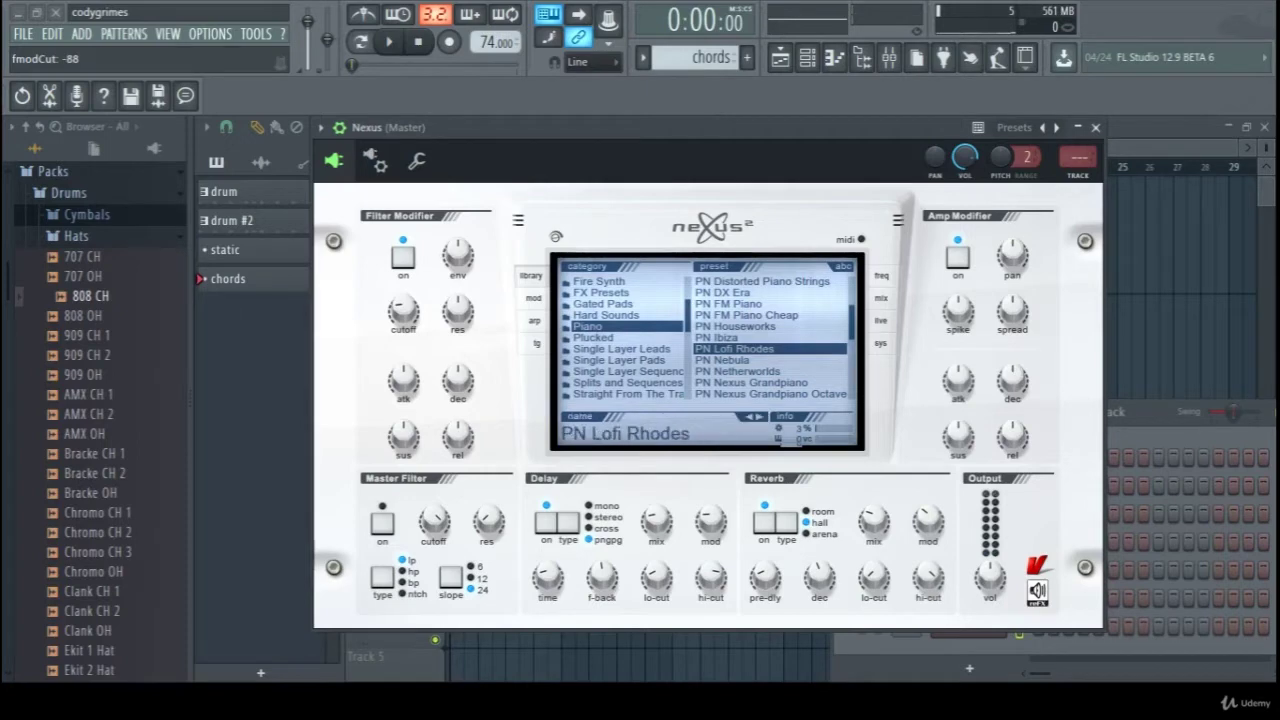
{"action": "mouse_move", "coordinate": [927, 520]}
{"action": "left_click_drag", "start_coordinate": [865, 130], "coordinate": [812, 122]}
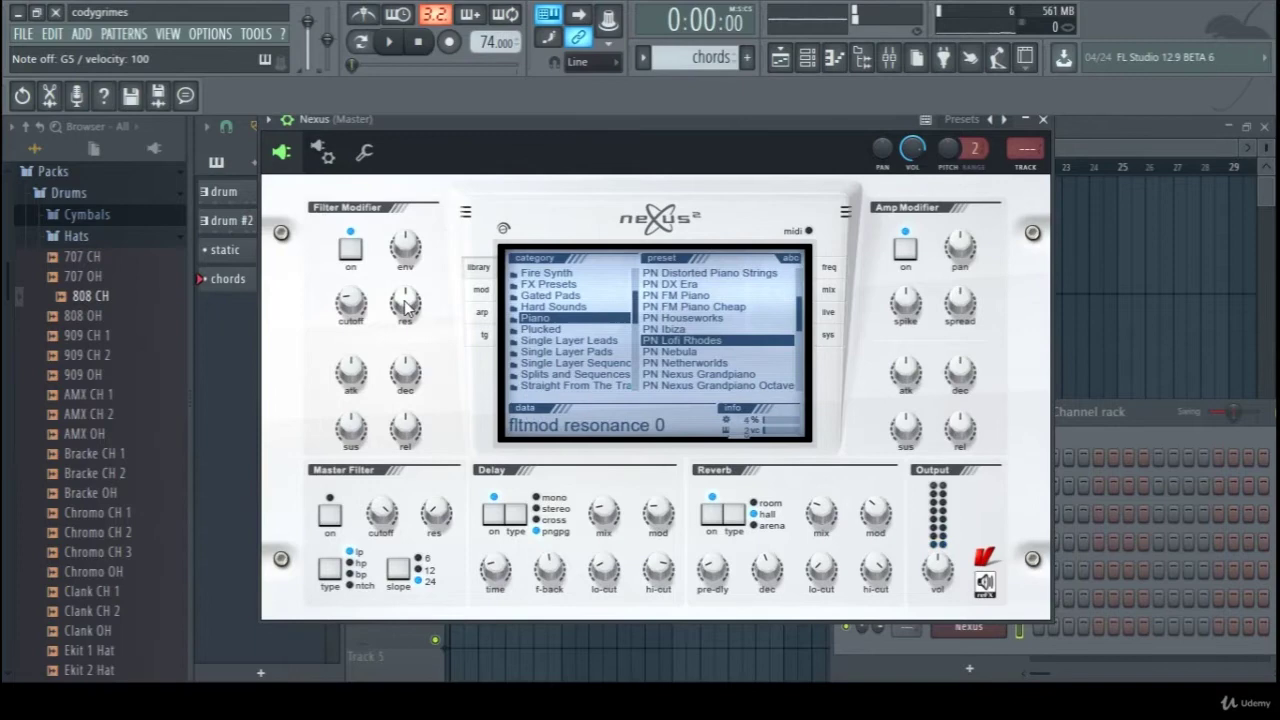
{"action": "left_click_drag", "start_coordinate": [406, 306], "coordinate": [406, 340]}
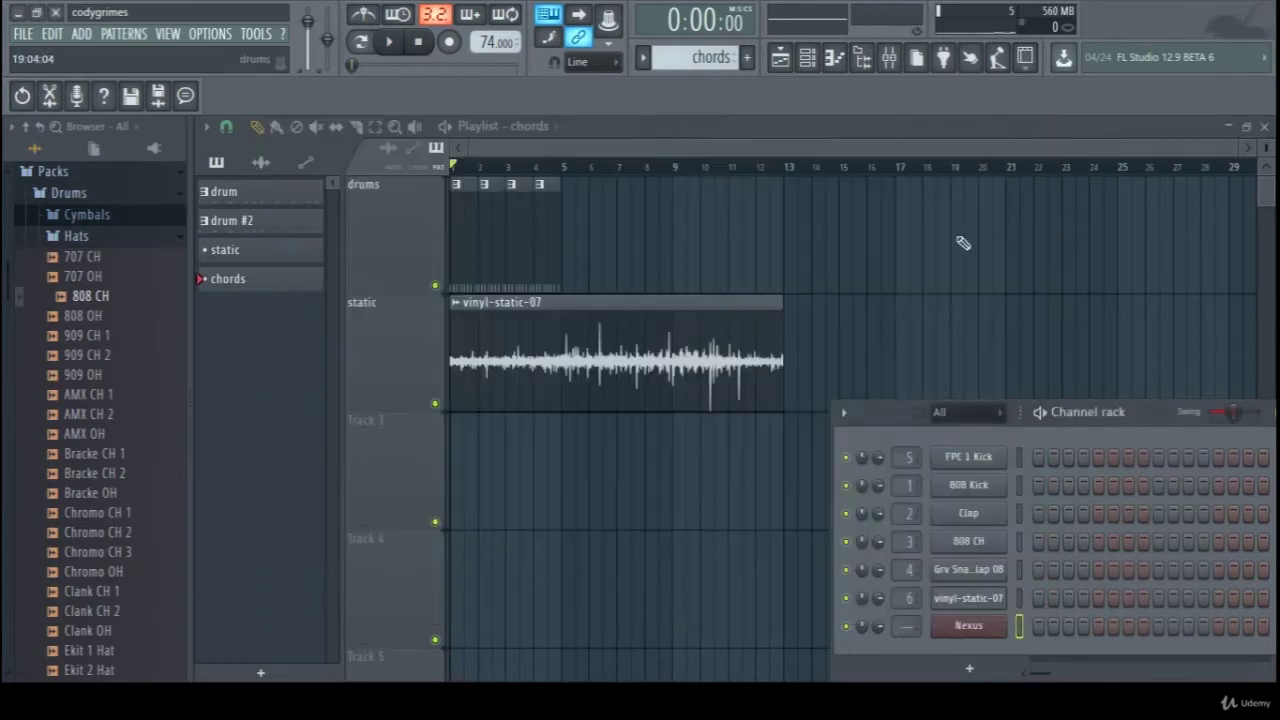
Step: Close Nexus, route the channel to mixer insert 7, and open the chords piano roll
{"action": "left_click", "coordinate": [1043, 119]}
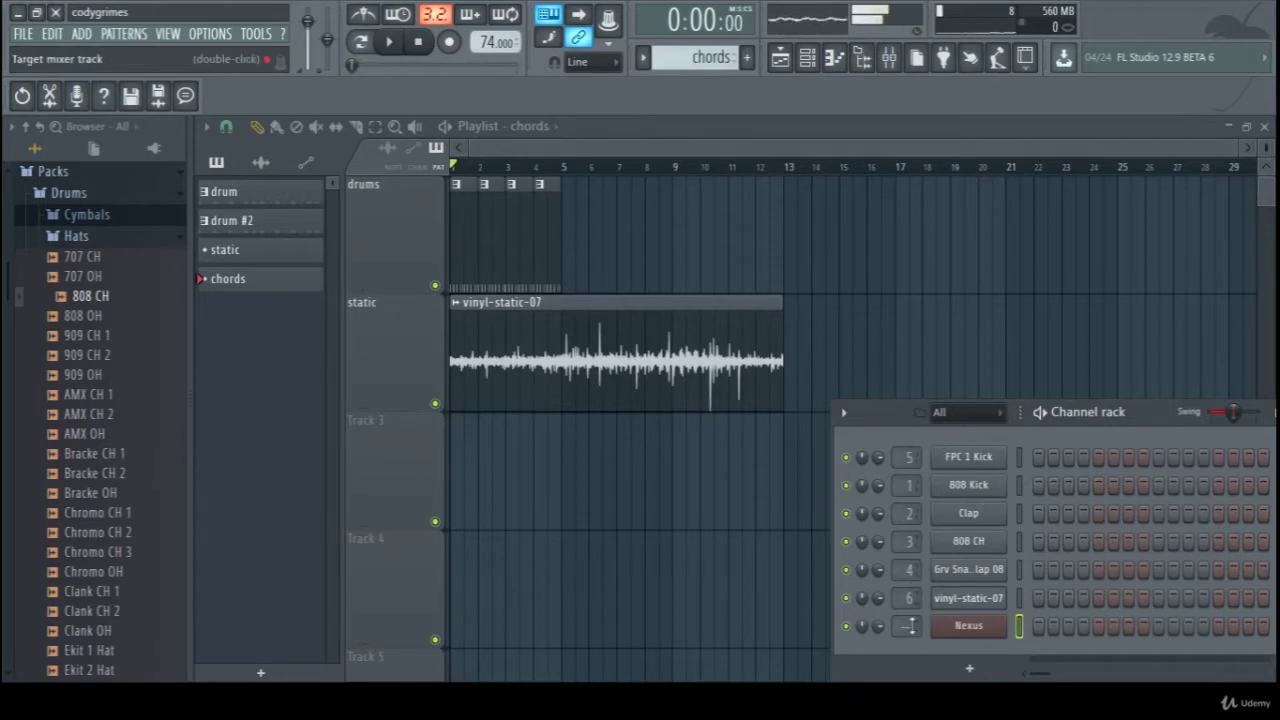
{"action": "left_click_drag", "start_coordinate": [911, 627], "coordinate": [914, 636]}
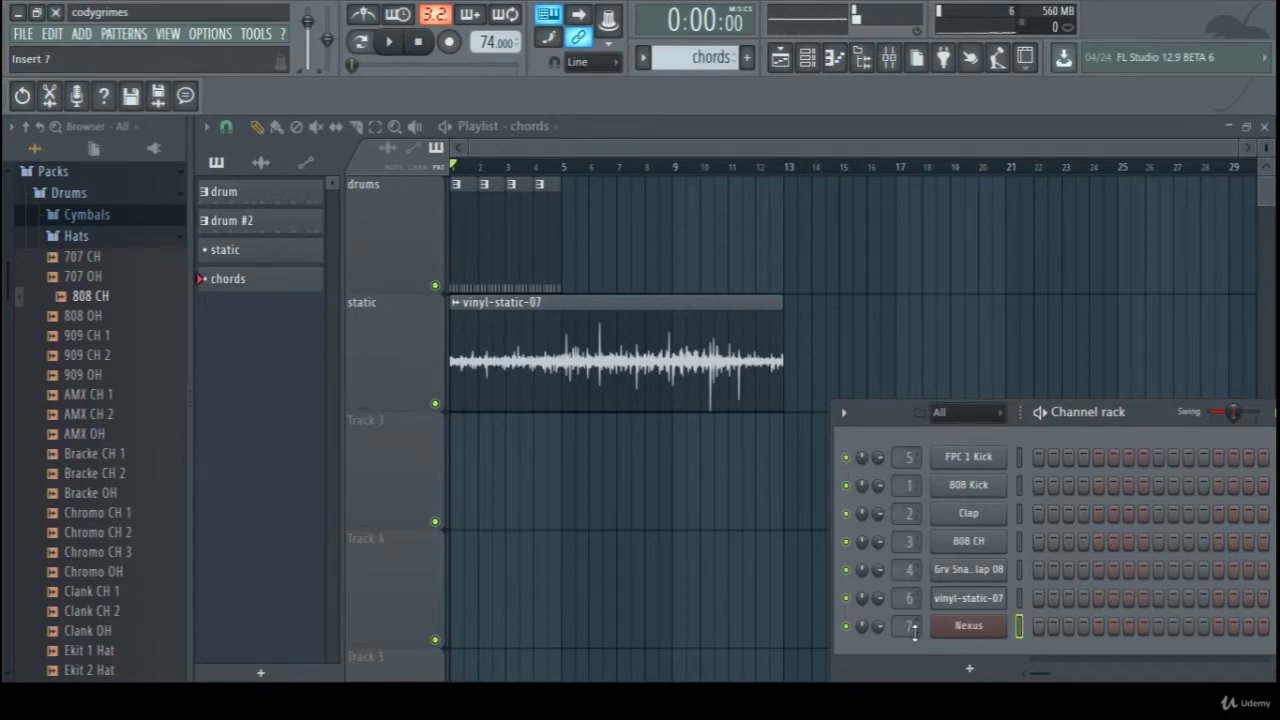
{"action": "left_click_drag", "start_coordinate": [1119, 422], "coordinate": [977, 242]}
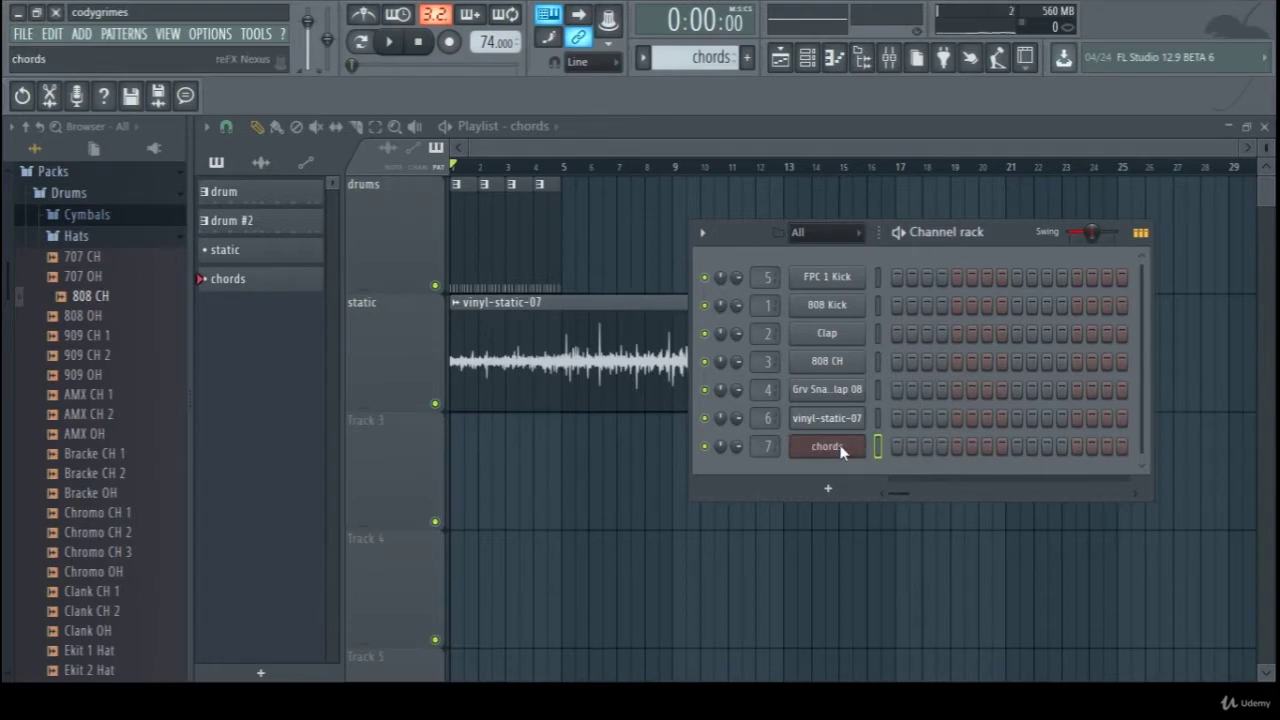
{"action": "key", "text": "F7"}
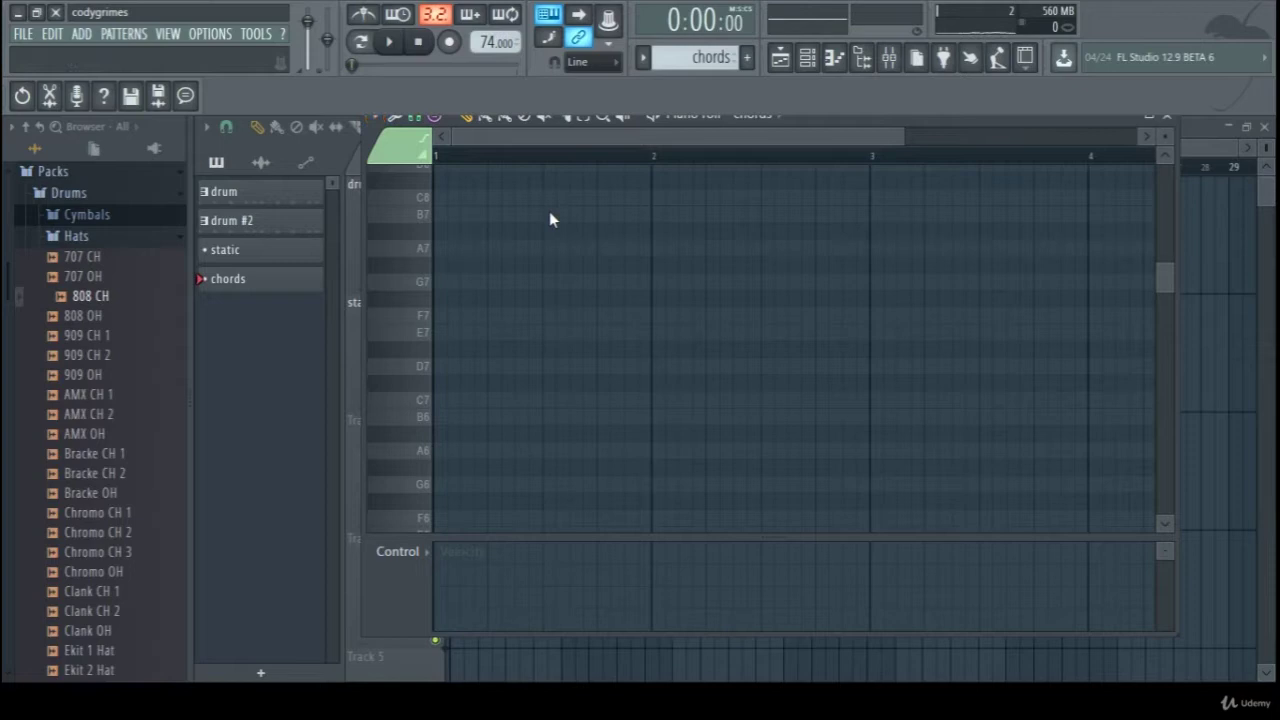
Step: Stamp a D major 7 chord (D7, F#7, A7, C#8) at bar 1 and lengthen its notes
{"action": "left_click", "coordinate": [445, 368]}
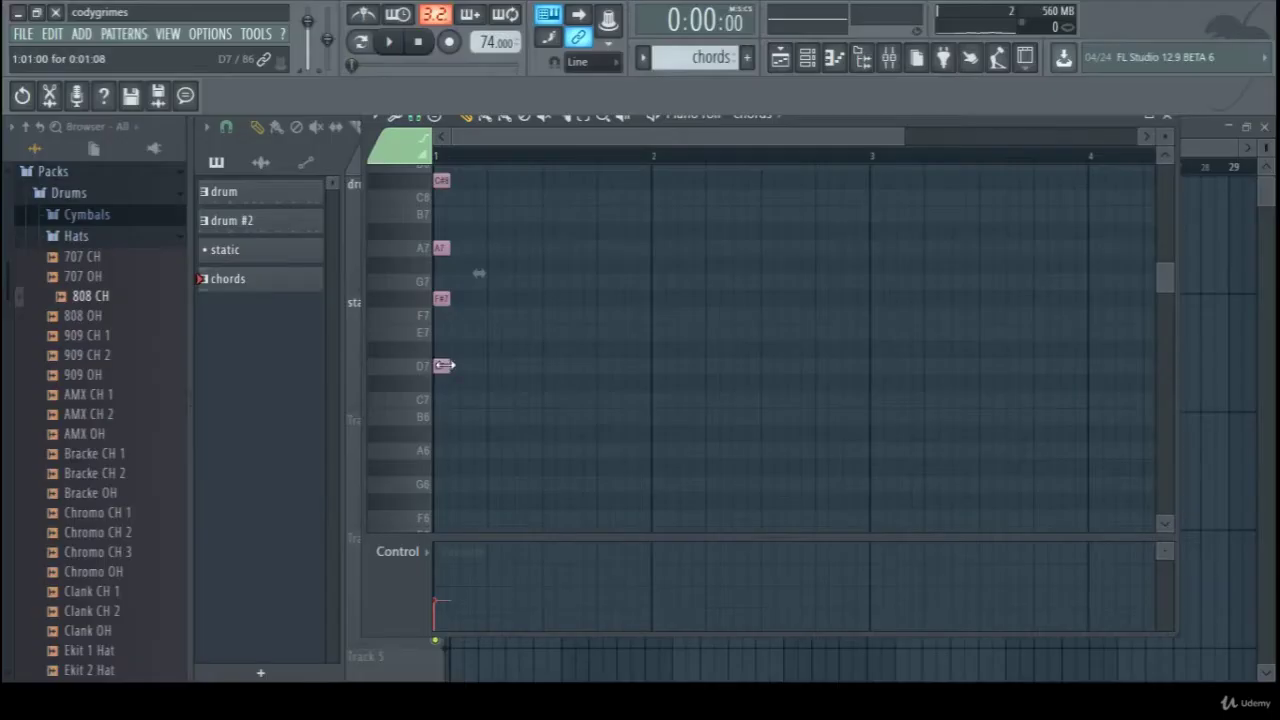
{"action": "left_click_drag", "start_coordinate": [443, 365], "coordinate": [511, 368]}
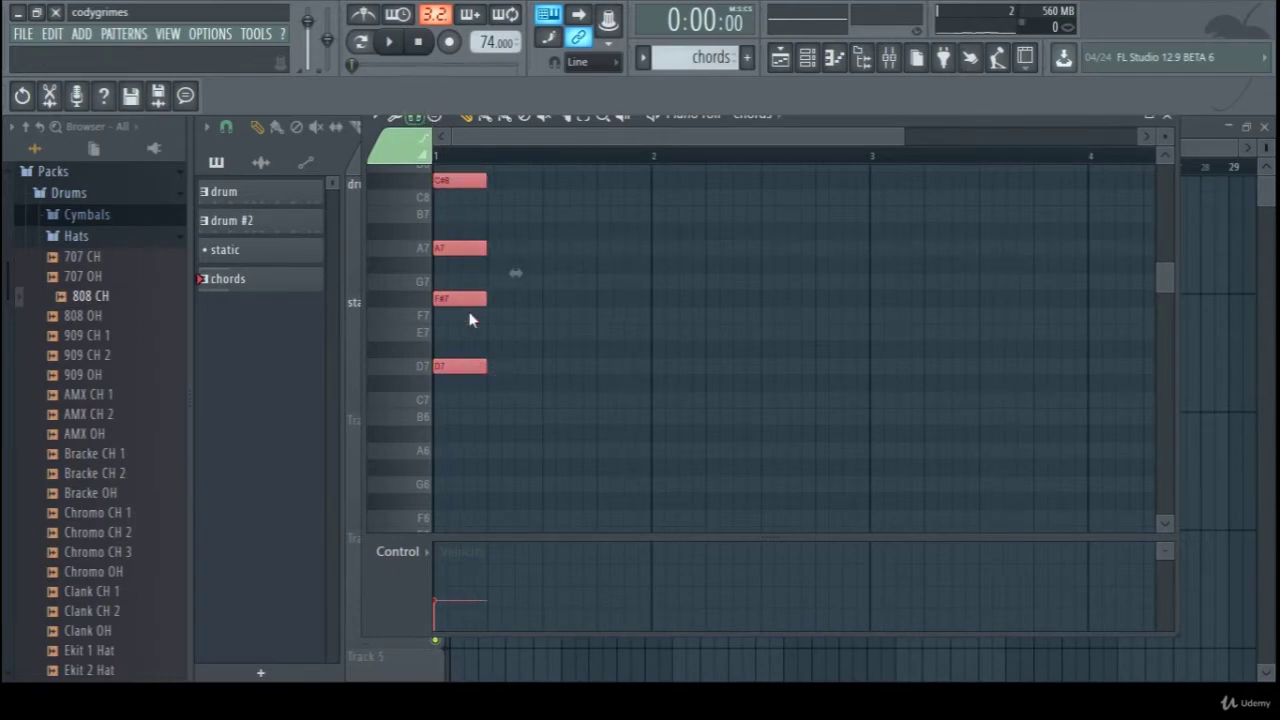
{"action": "scroll", "coordinate": [525, 325], "scroll_direction": "up", "scroll_amount": 2}
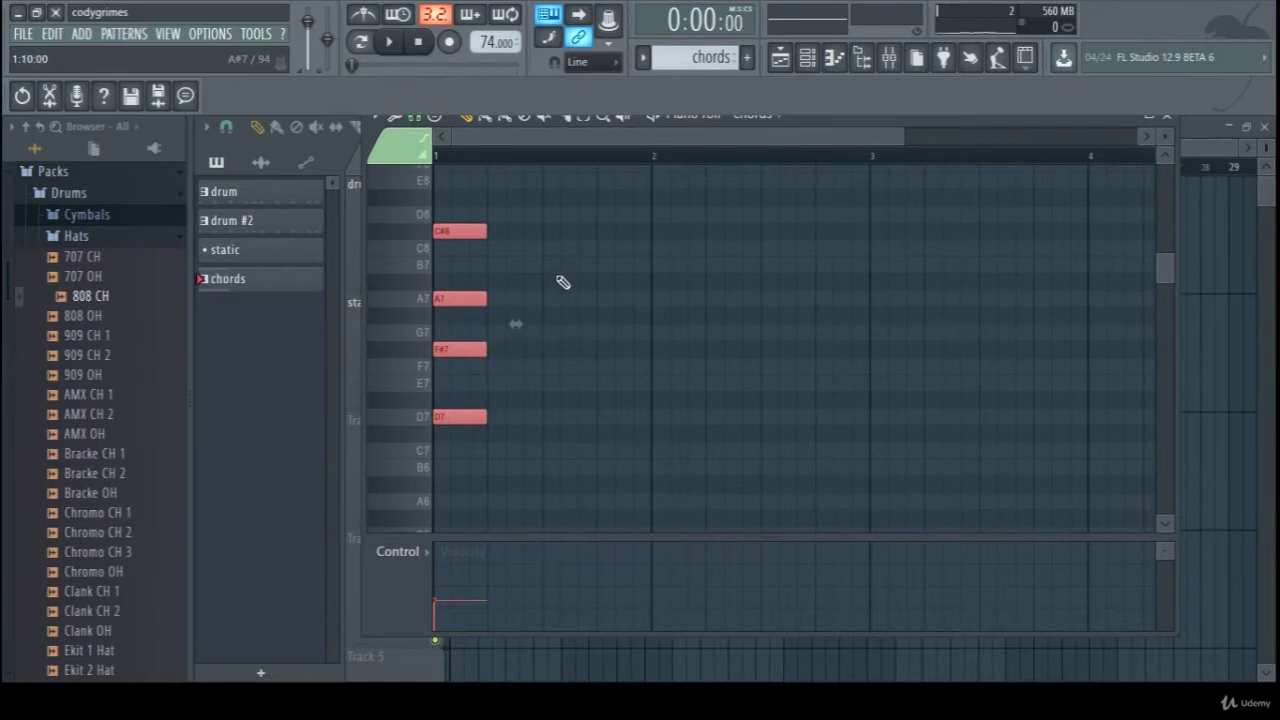
Step: Switch playback mode, raise the chord's velocity slightly, and play it back
{"action": "left_click", "coordinate": [362, 43]}
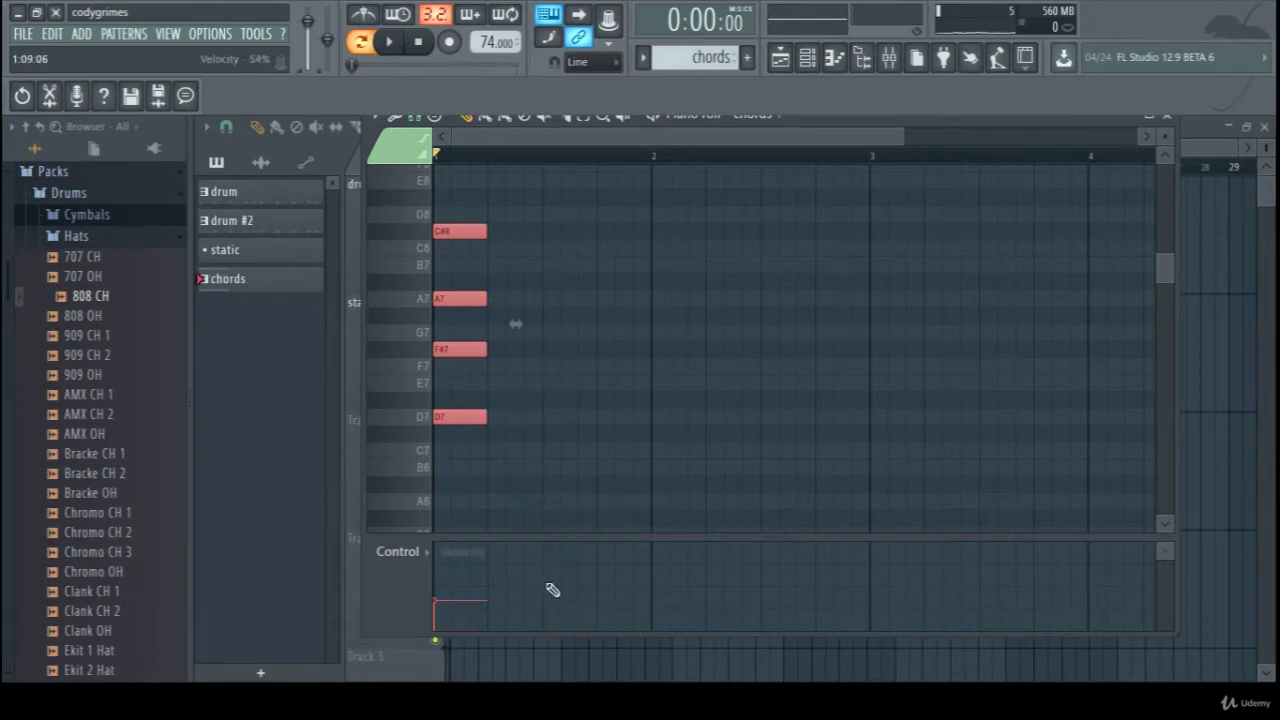
{"action": "mouse_move", "coordinate": [464, 591]}
{"action": "left_mouse_down"}
{"action": "mouse_move", "coordinate": [453, 586]}
{"action": "mouse_move", "coordinate": [468, 588]}
{"action": "left_mouse_up"}
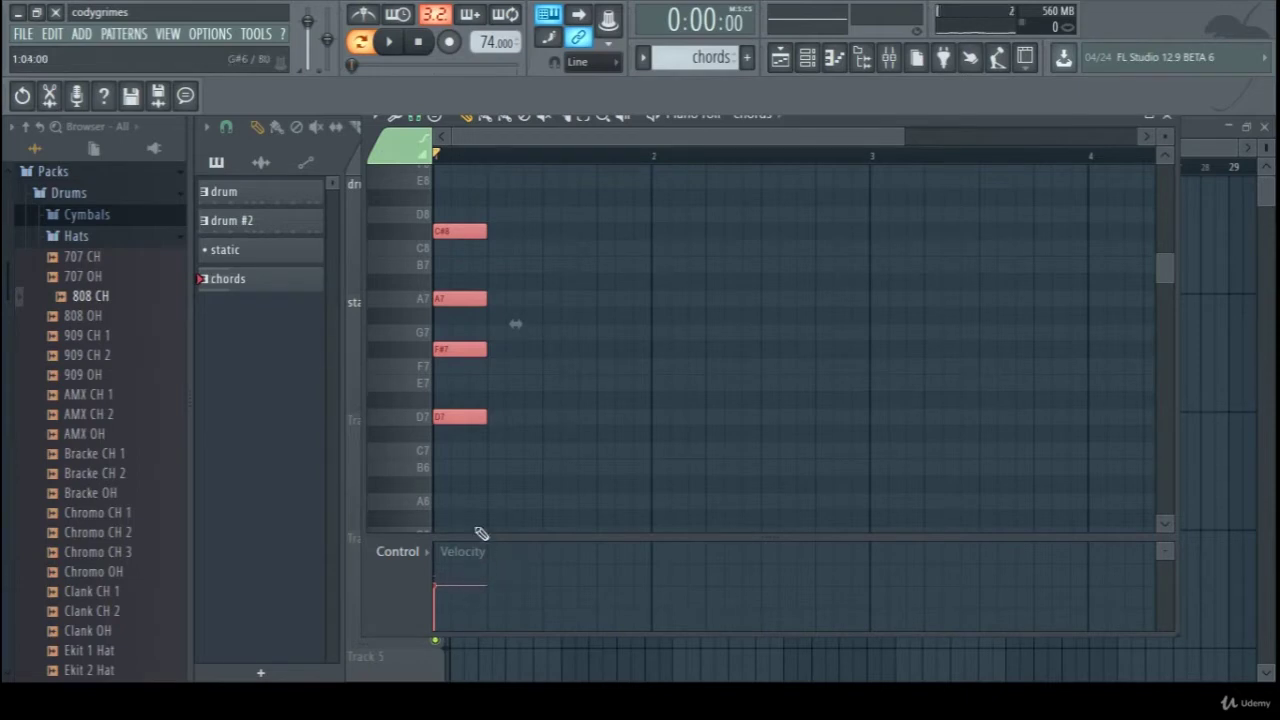
{"action": "key", "text": "space"}
{"action": "key", "text": "space"}
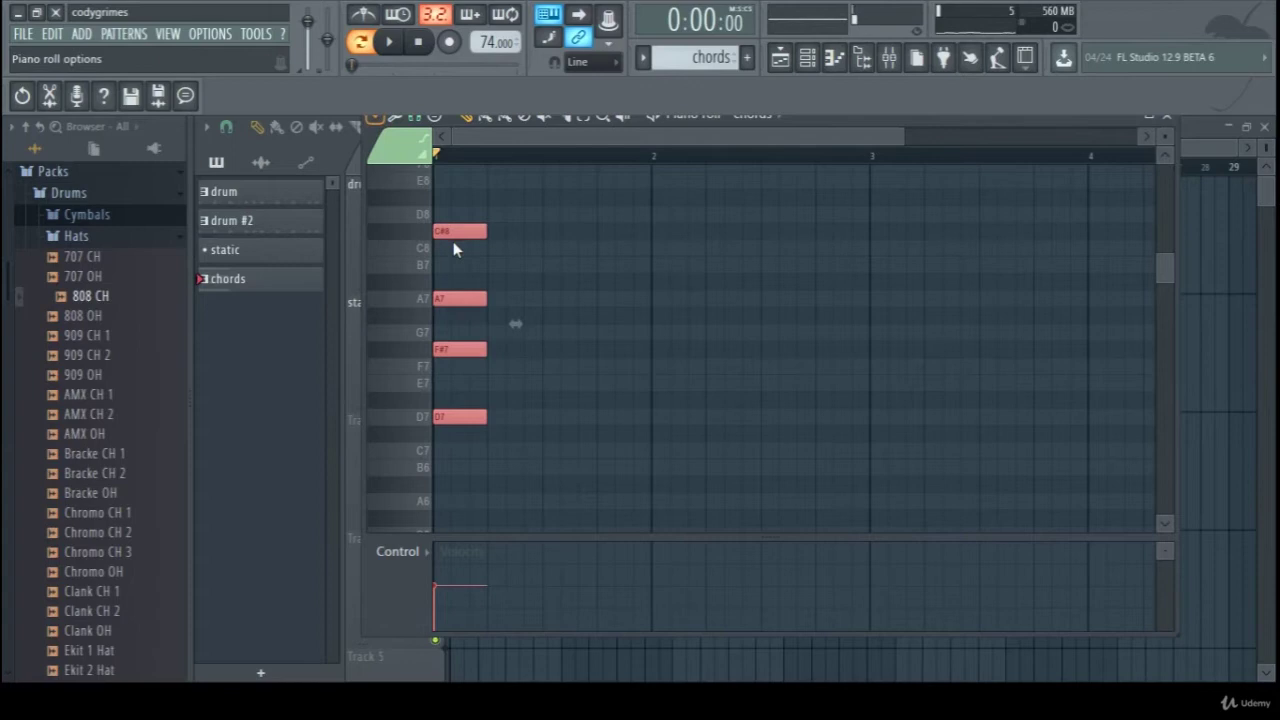
Step: Save the project with Ctrl+S
{"action": "key", "text": "ctrl+s"}
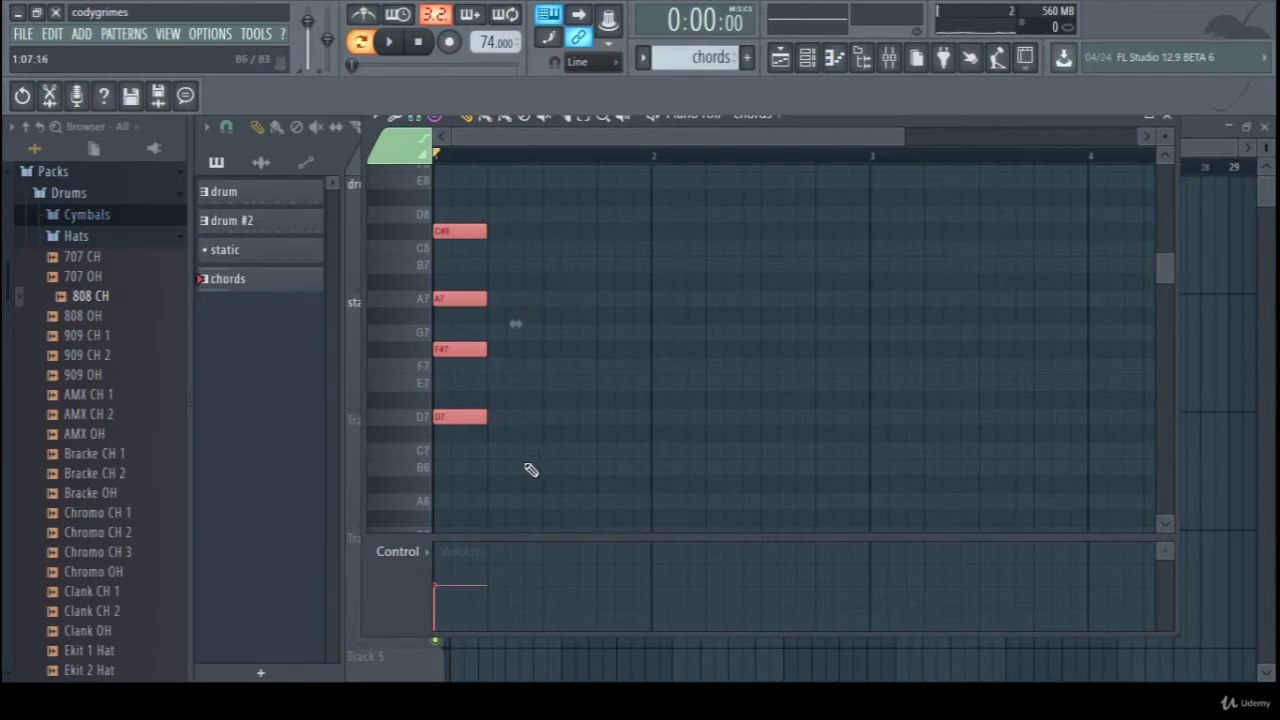
{"action": "scroll", "coordinate": [517, 476], "scroll_direction": "down", "scroll_amount": 2}
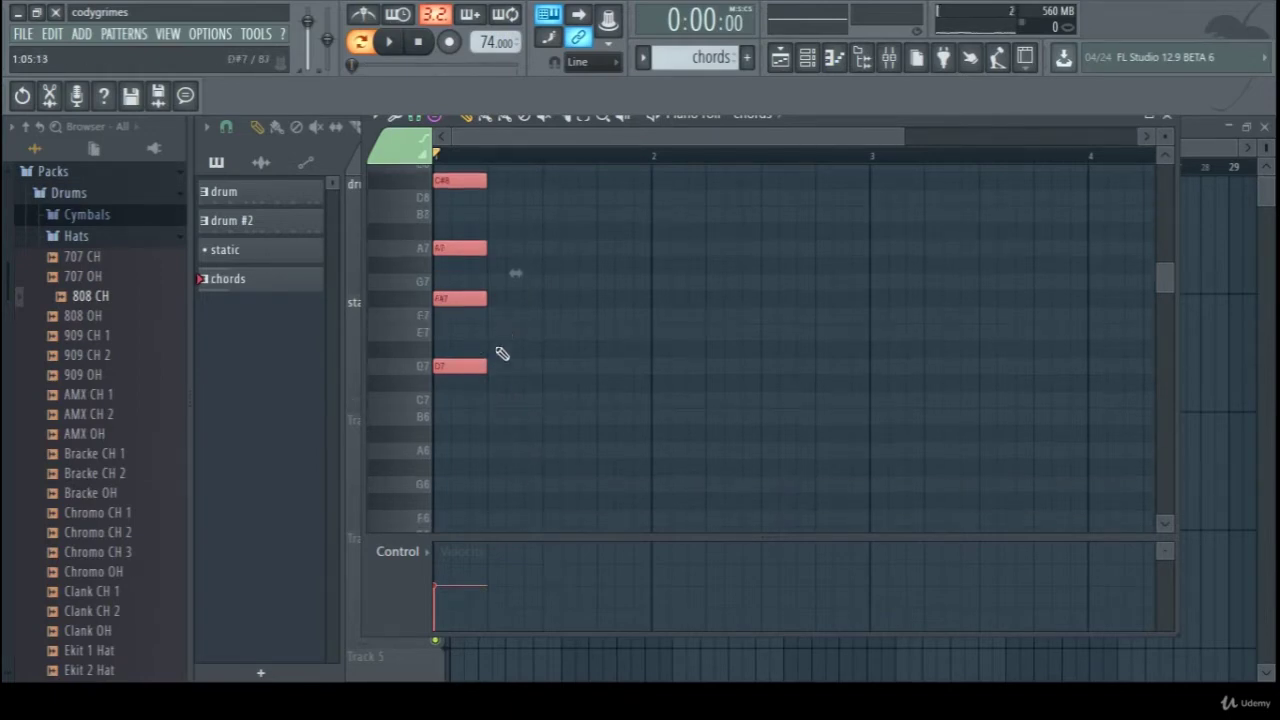
{"action": "scroll", "coordinate": [500, 452], "scroll_direction": "down", "scroll_amount": 2}
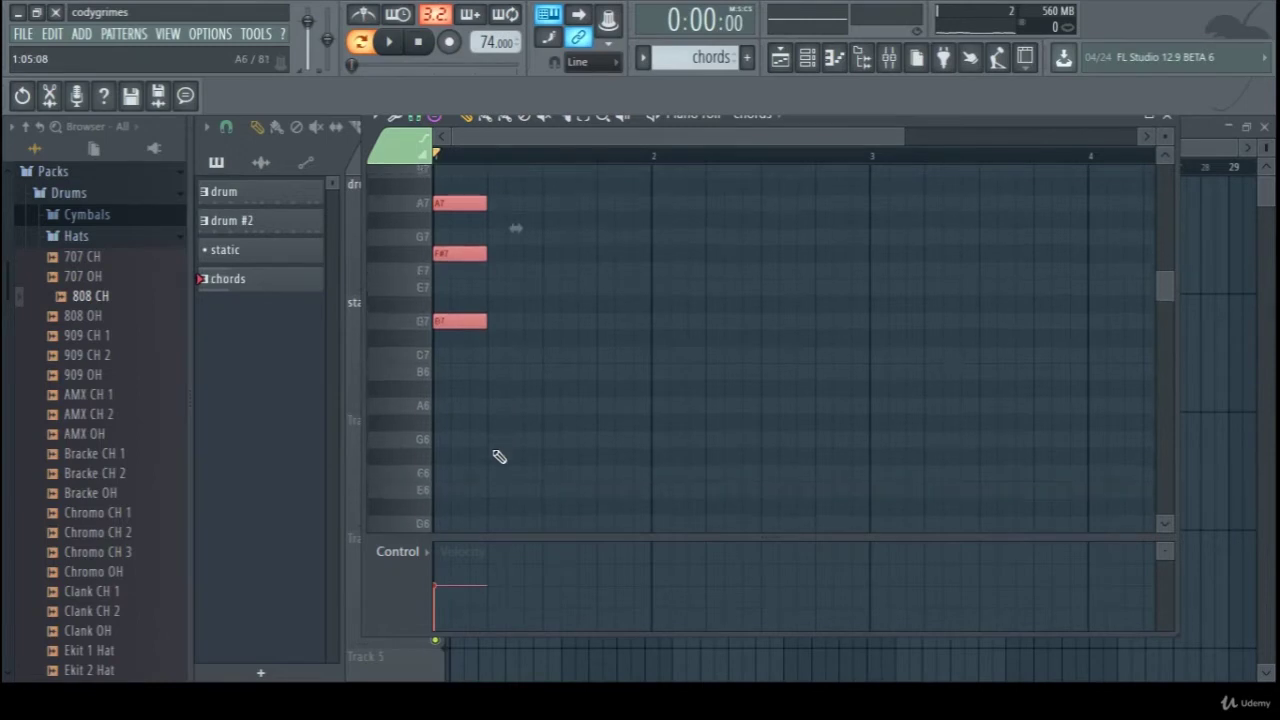
Step: Add a second chord two semitones lower and lengthen the first chord's notes
{"action": "left_click", "coordinate": [492, 366]}
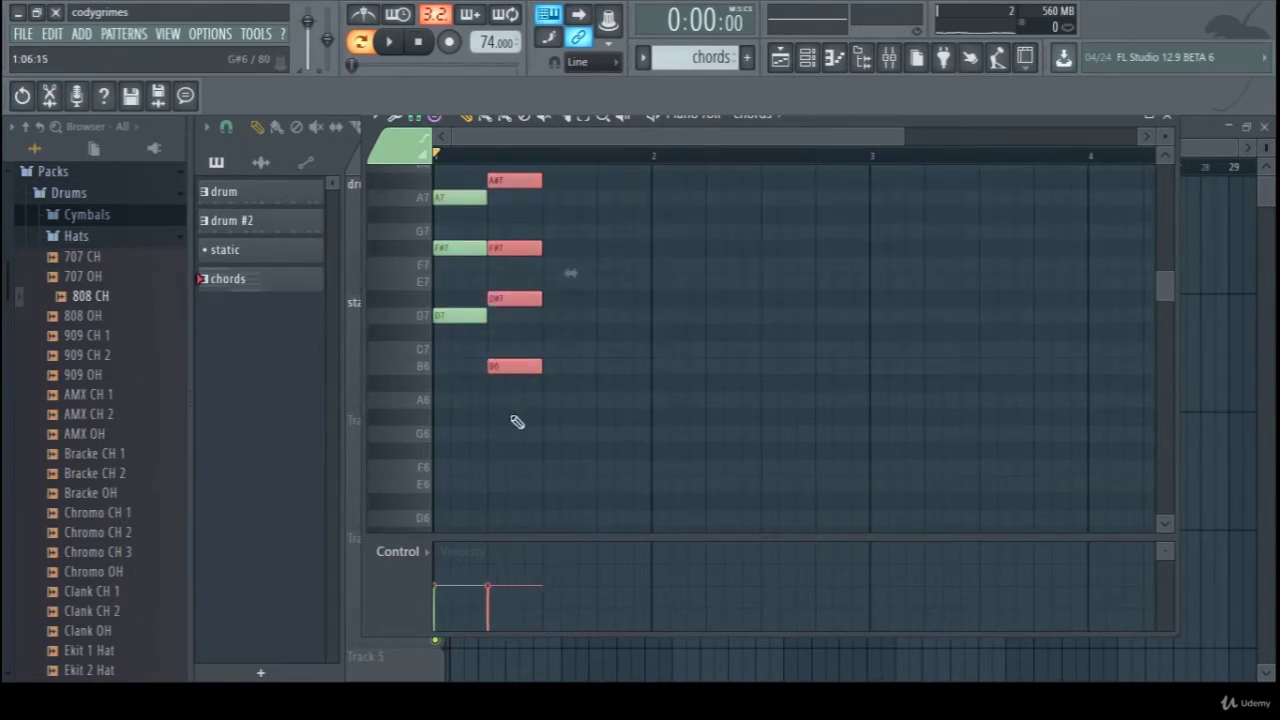
{"action": "scroll", "coordinate": [520, 422], "scroll_direction": "up", "scroll_amount": 2}
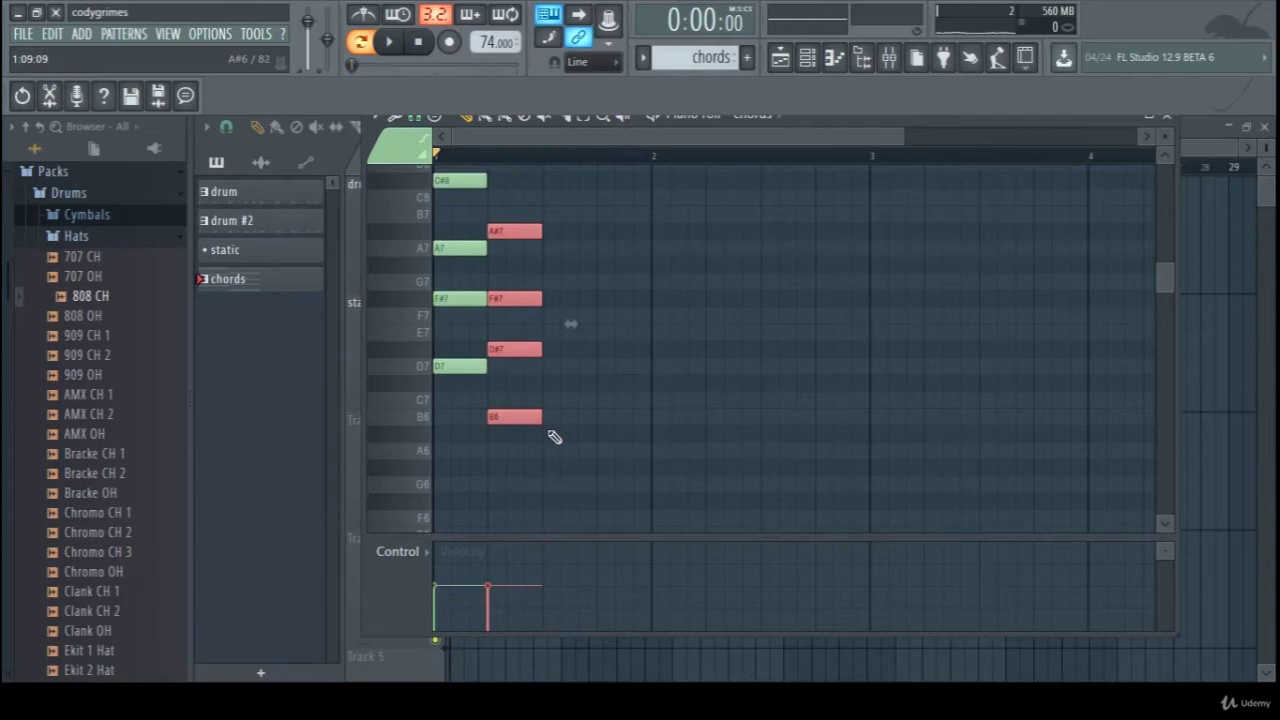
{"action": "key", "text": "space"}
{"action": "key", "text": "space"}
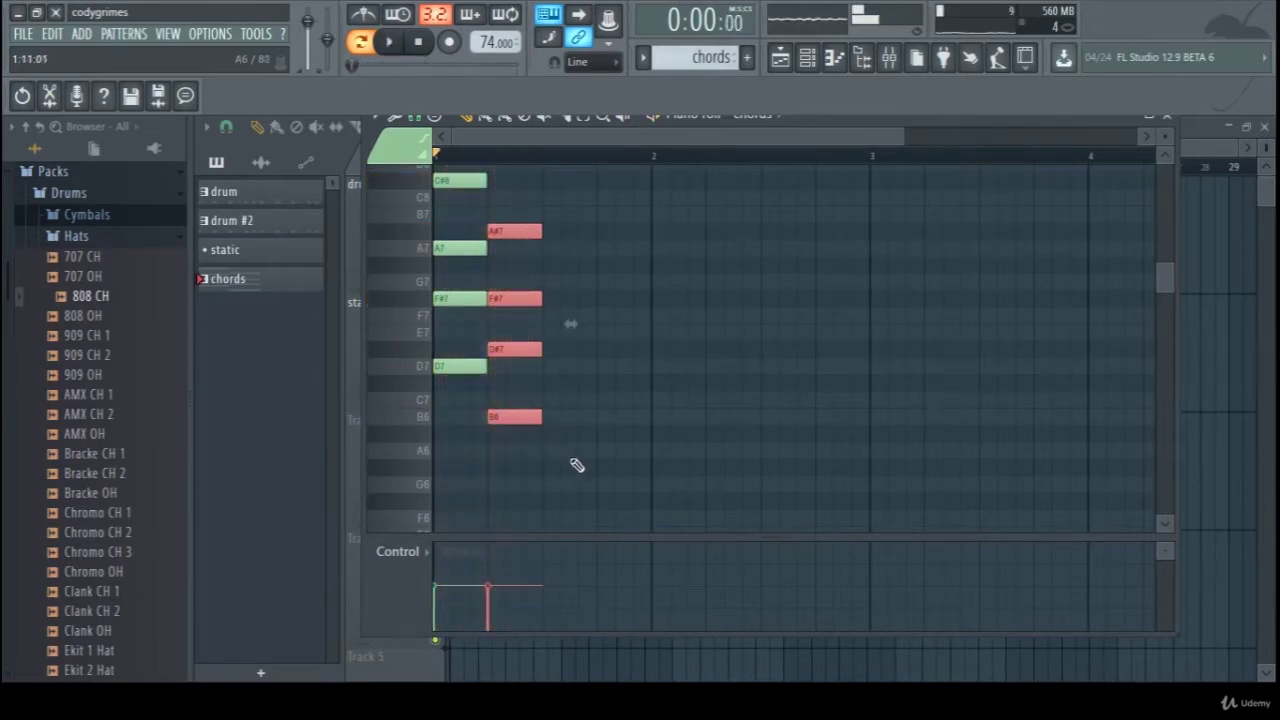
{"action": "left_click_drag", "start_coordinate": [509, 417], "coordinate": [566, 460]}
{"action": "key", "text": "space"}
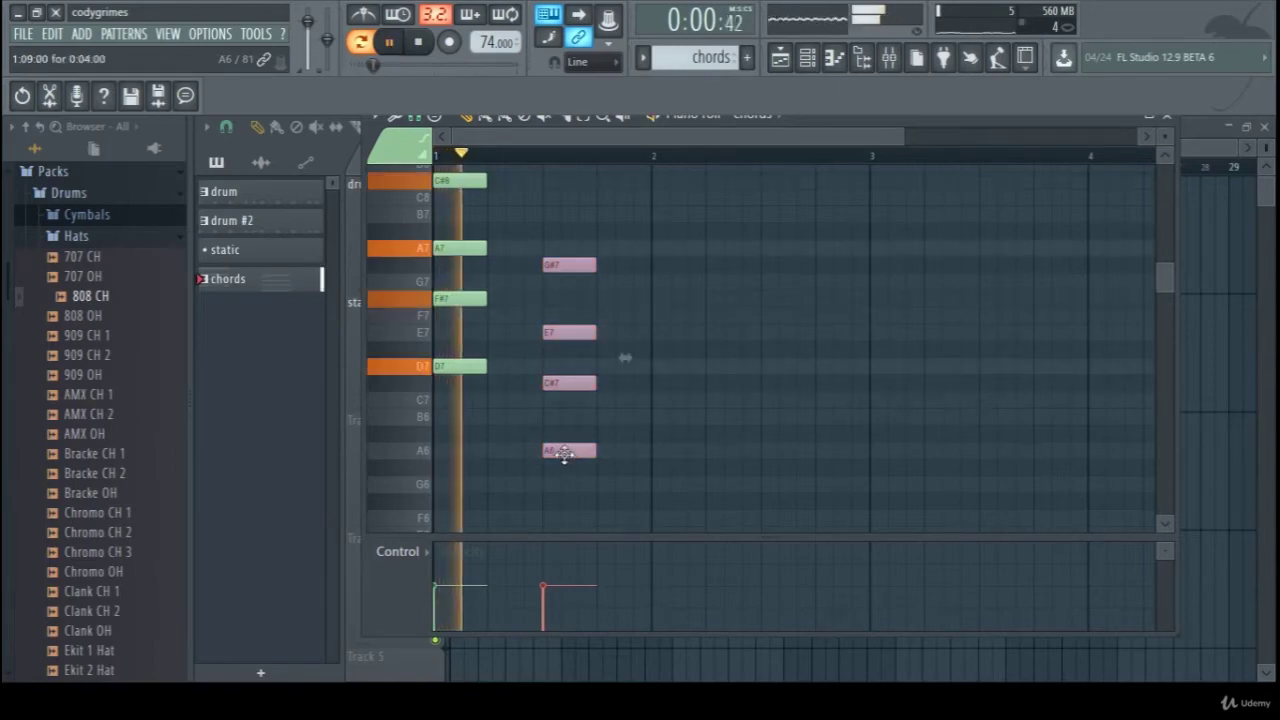
{"action": "key", "text": "space"}
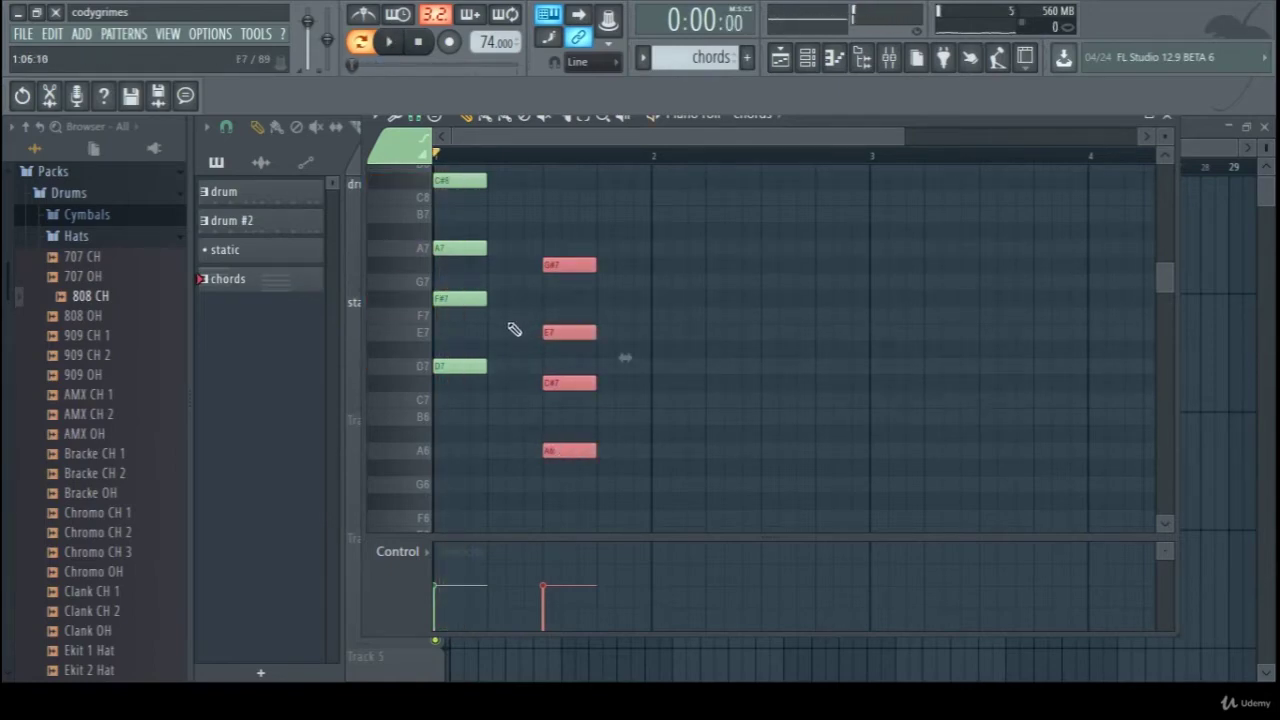
{"action": "left_click_drag", "start_coordinate": [514, 330], "coordinate": [549, 336]}
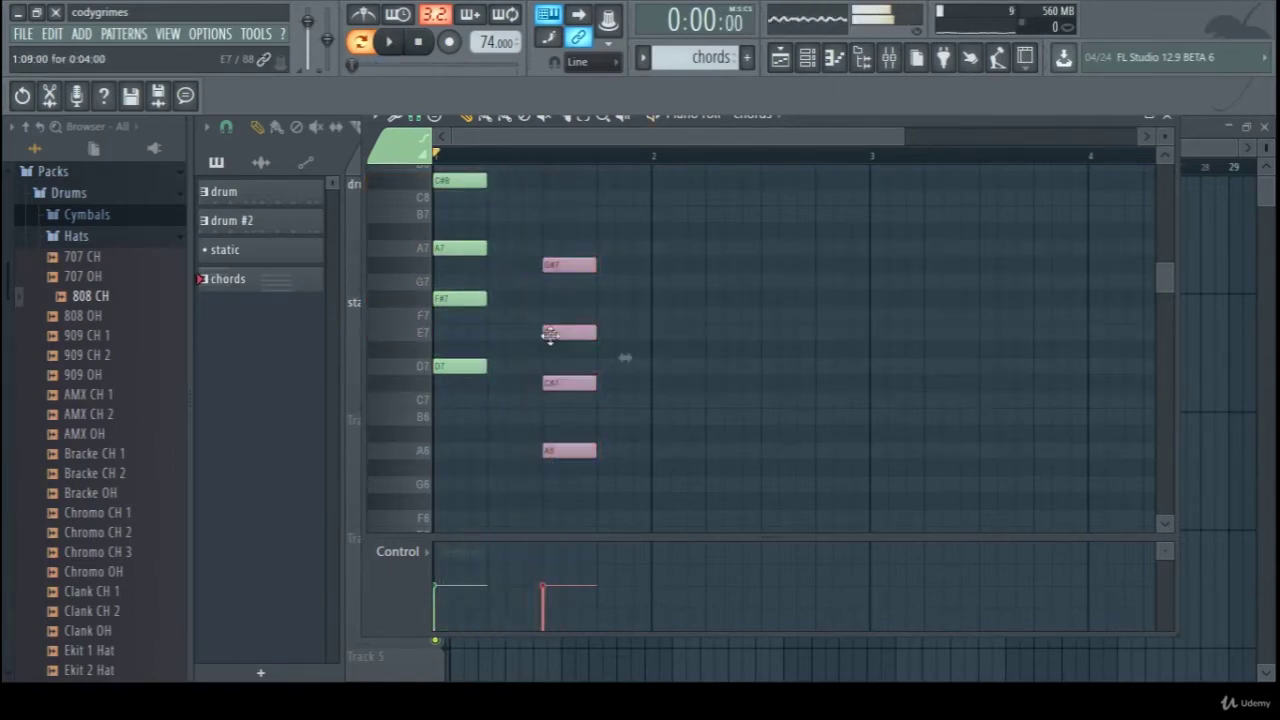
{"action": "left_click_drag", "start_coordinate": [489, 366], "coordinate": [542, 366]}
{"action": "key", "text": "space"}
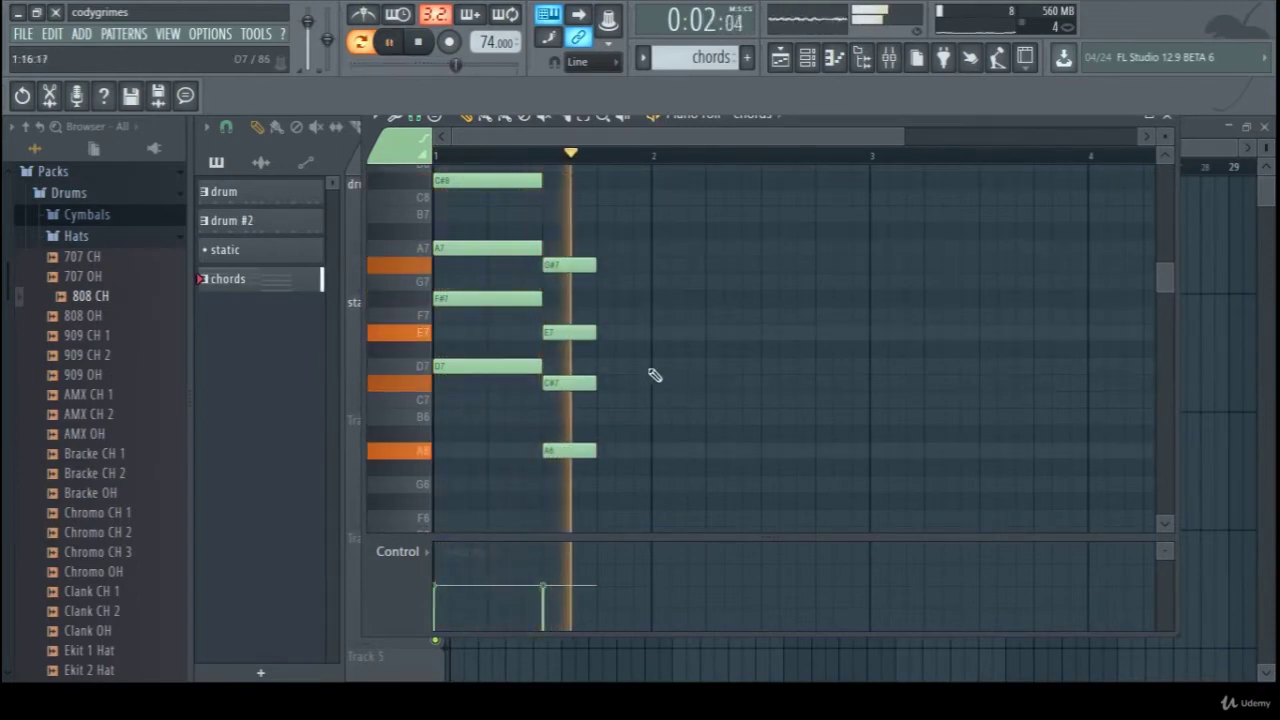
{"action": "key", "text": "space"}
Step: Move the A6–G#7 chord to bar 2, extend the first chord to it, and lengthen the second
{"action": "scroll", "coordinate": [640, 400], "scroll_direction": "up", "scroll_amount": 2}
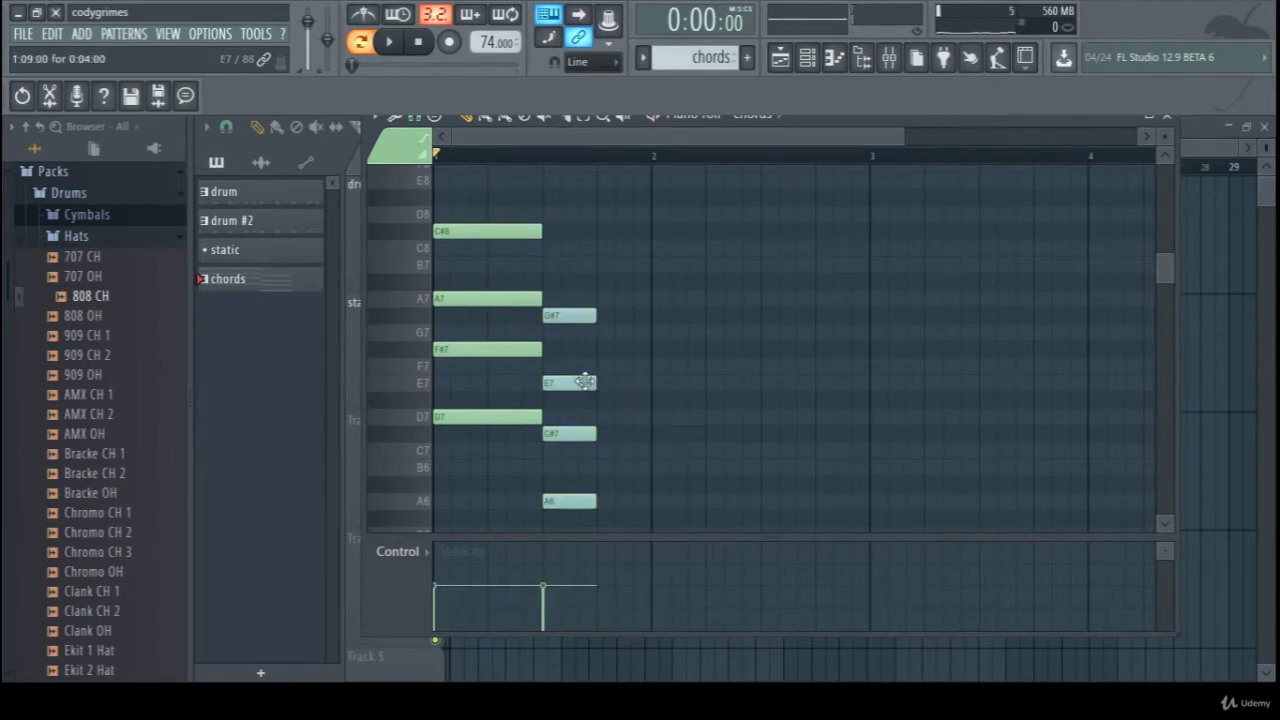
{"action": "left_click_drag", "start_coordinate": [570, 385], "coordinate": [676, 384]}
{"action": "left_click_drag", "start_coordinate": [545, 349], "coordinate": [652, 358]}
{"action": "key", "text": "space"}
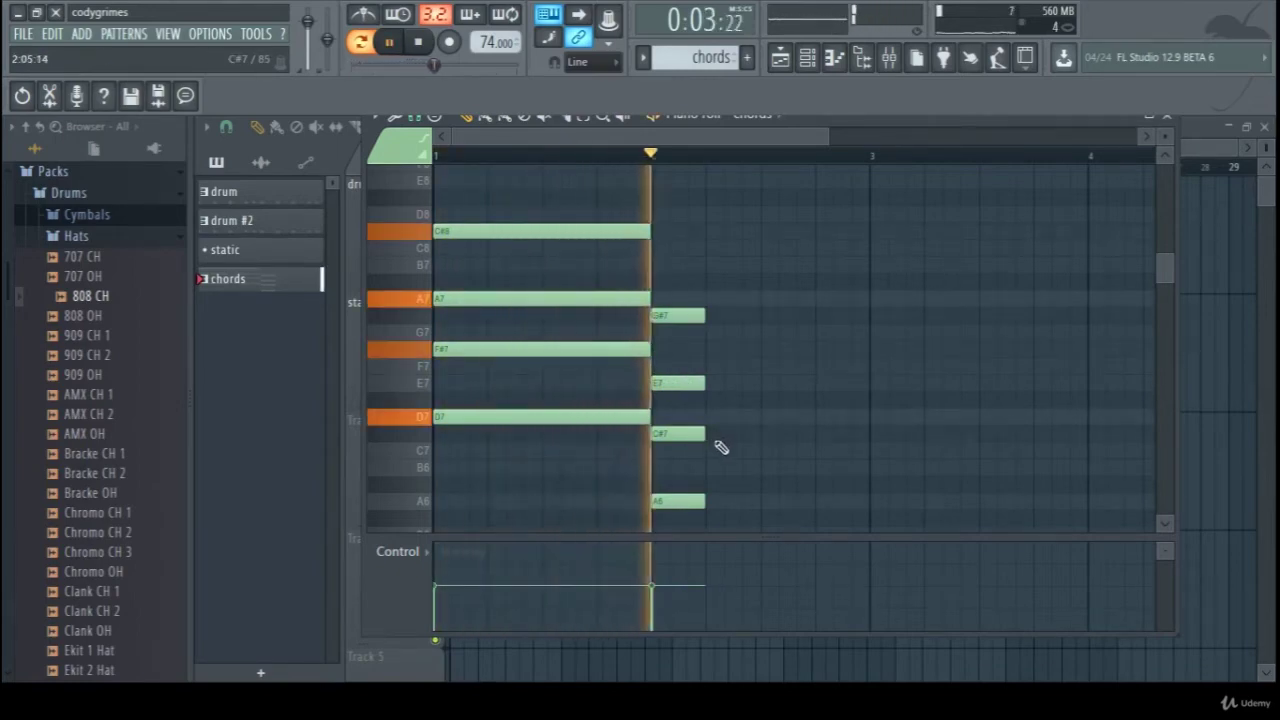
{"action": "left_click", "coordinate": [705, 434]}
{"action": "key", "text": "space"}
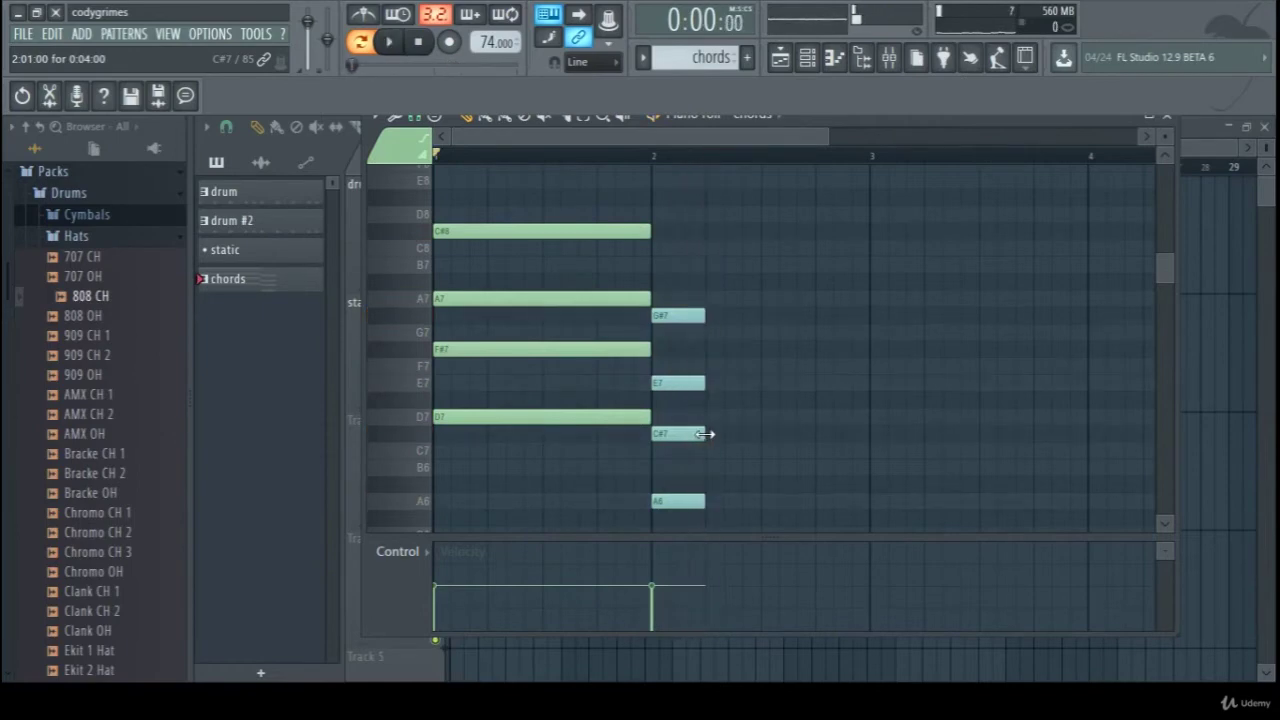
{"action": "left_click_drag", "start_coordinate": [705, 434], "coordinate": [723, 434]}
{"action": "key", "text": "space"}
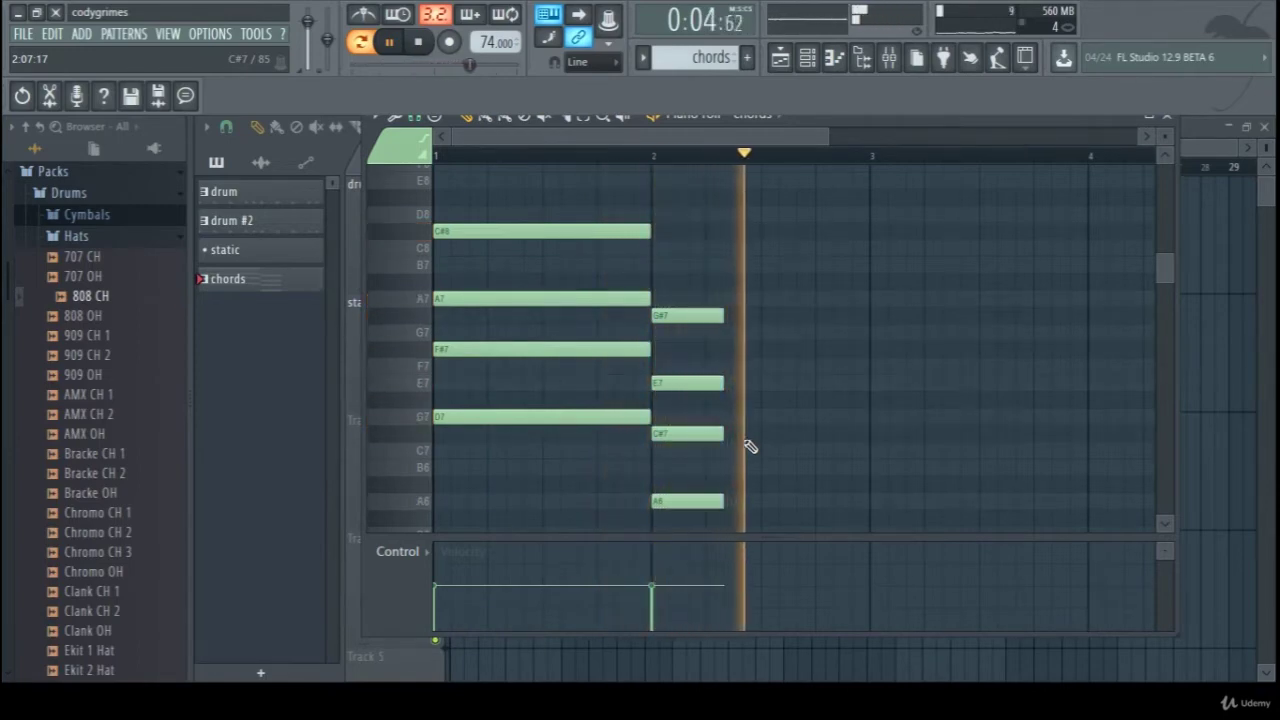
{"action": "key", "text": "space"}
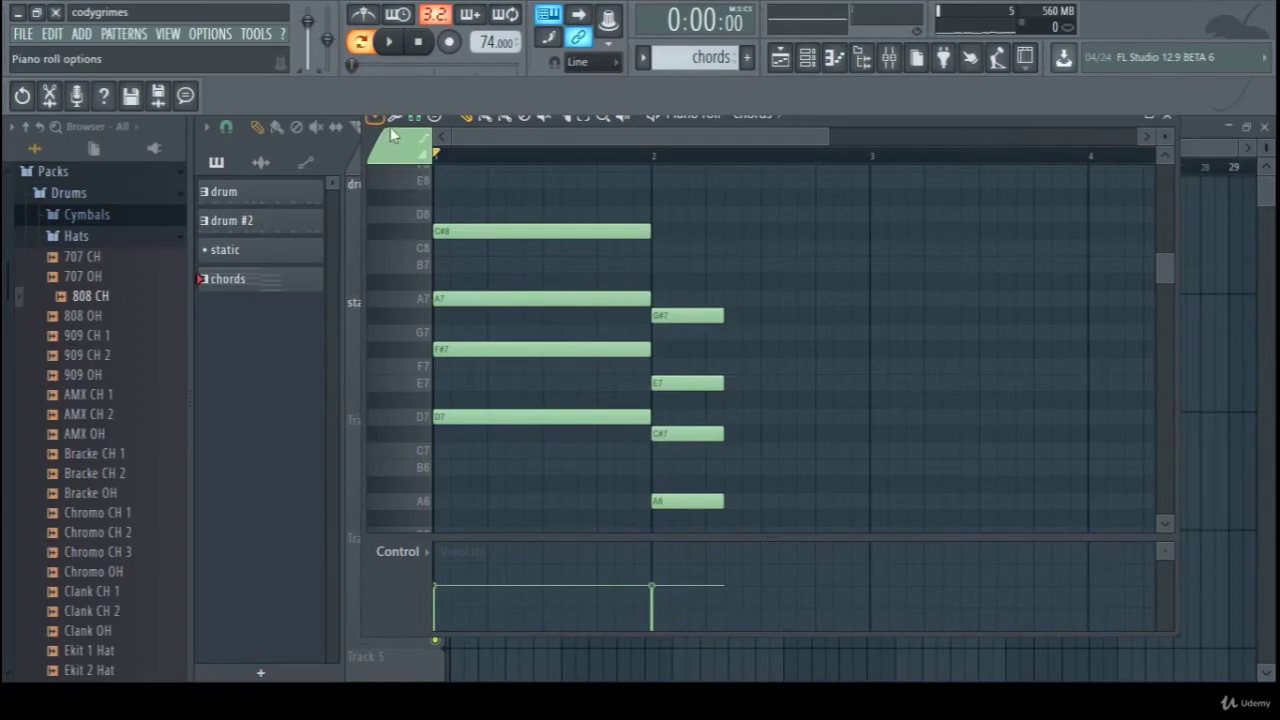
{"action": "left_click", "coordinate": [389, 42]}
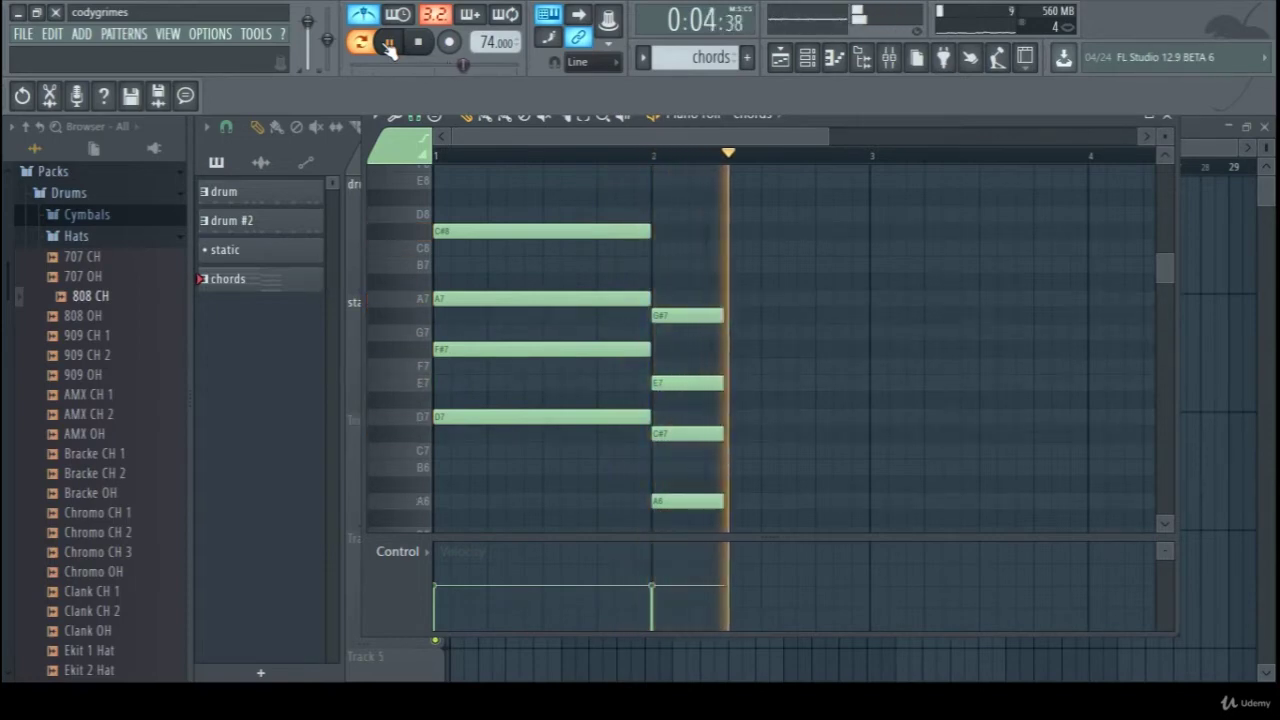
{"action": "left_click", "coordinate": [389, 42]}
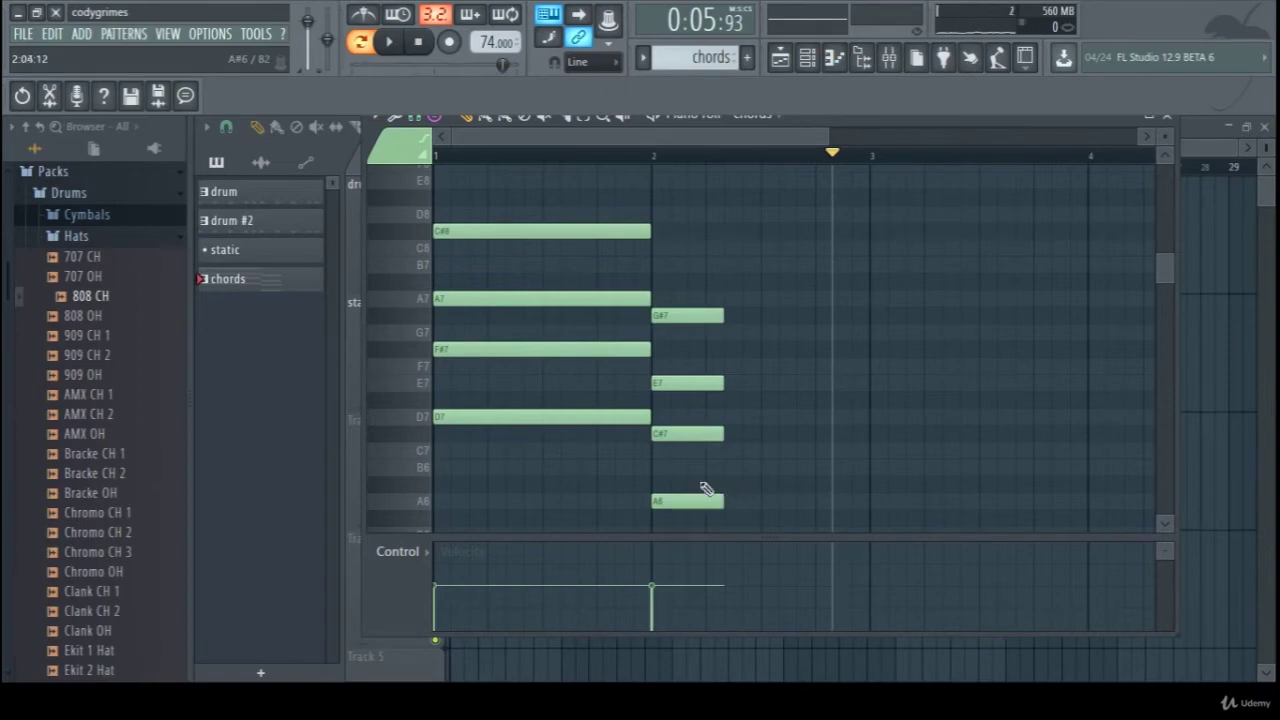
{"action": "left_click", "coordinate": [422, 468]}
Step: Place a new four-note chord after the second chord and stretch it toward bar 3
{"action": "left_click", "coordinate": [424, 455]}
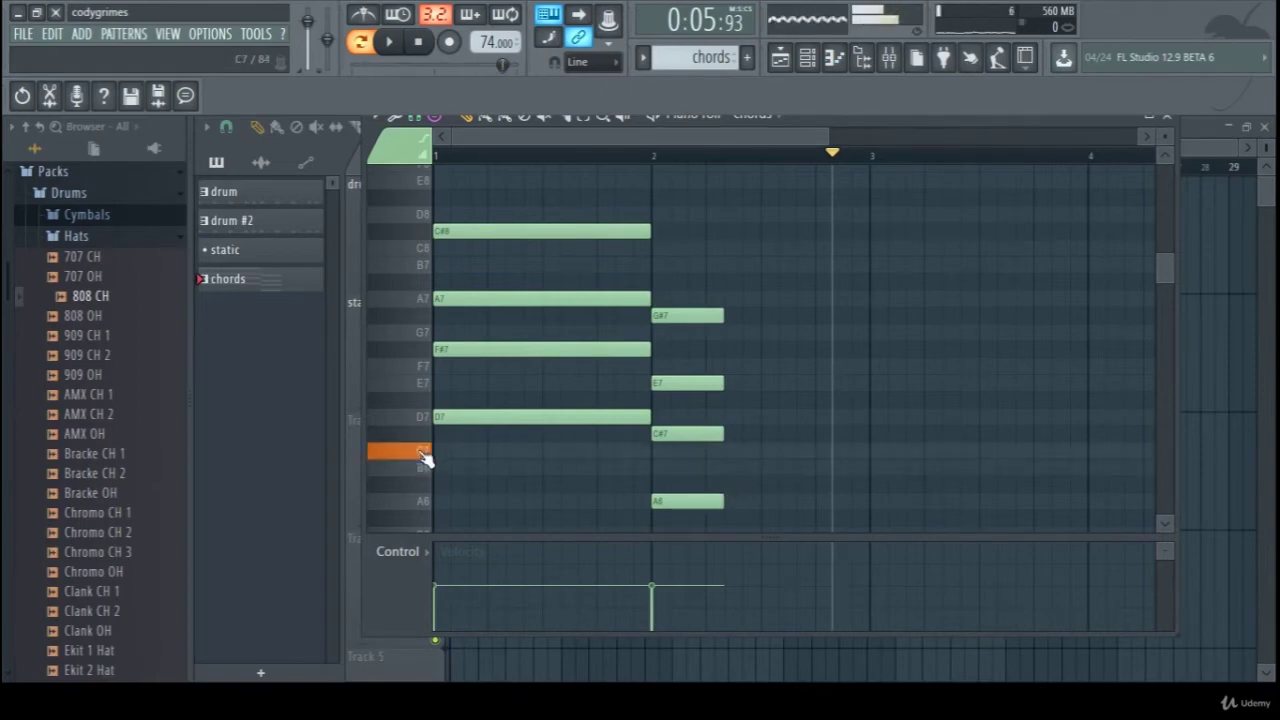
{"action": "left_click", "coordinate": [731, 452]}
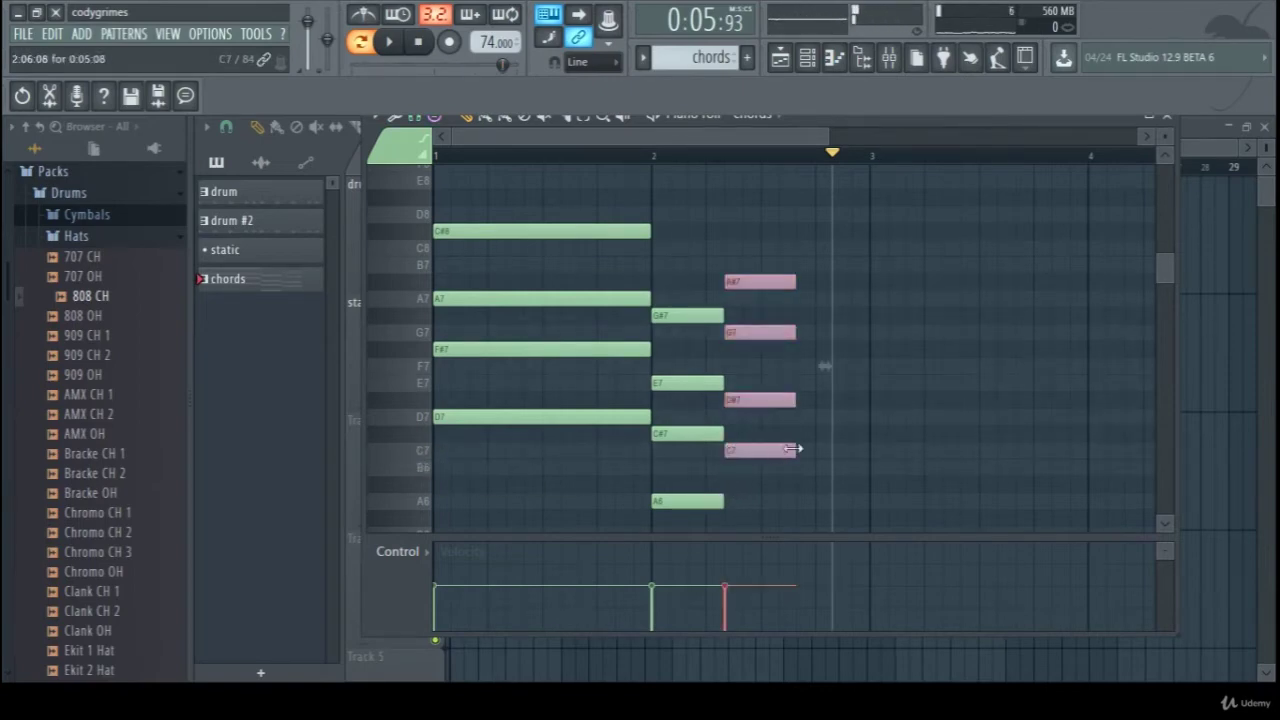
{"action": "left_click_drag", "start_coordinate": [796, 448], "coordinate": [873, 456]}
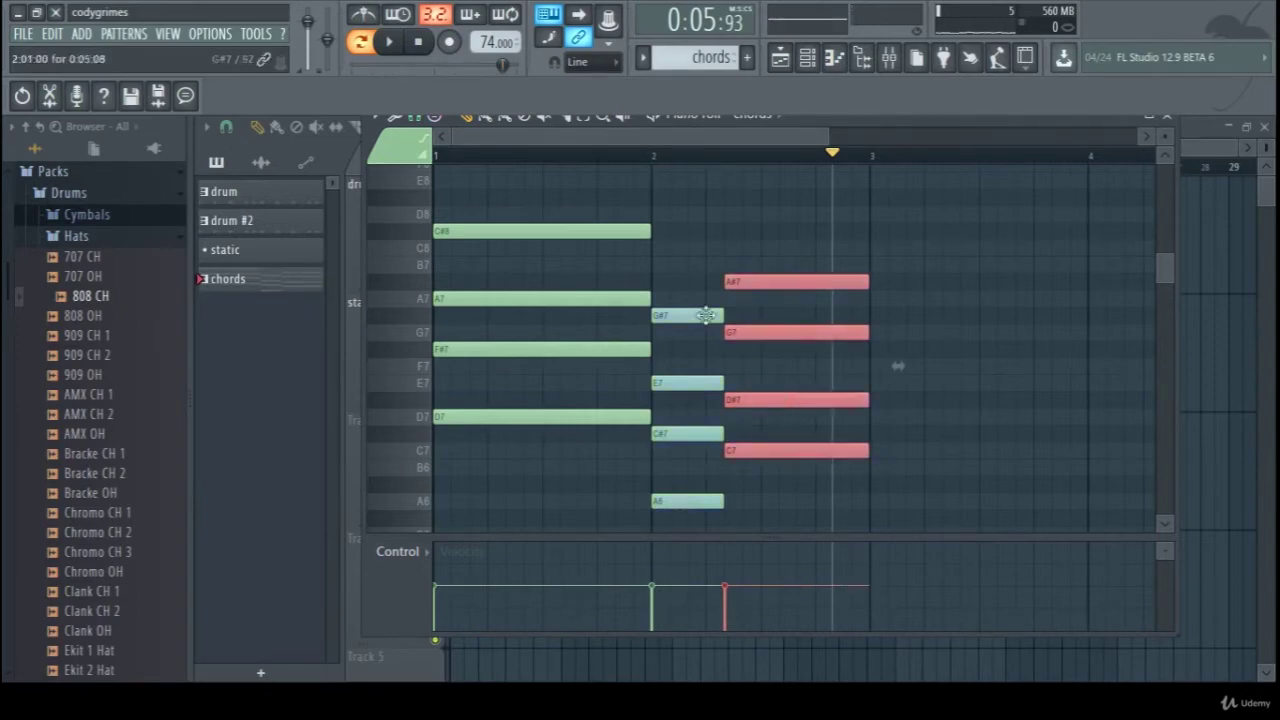
{"action": "left_click", "coordinate": [622, 326]}
{"action": "left_click_drag", "start_coordinate": [622, 326], "coordinate": [750, 345]}
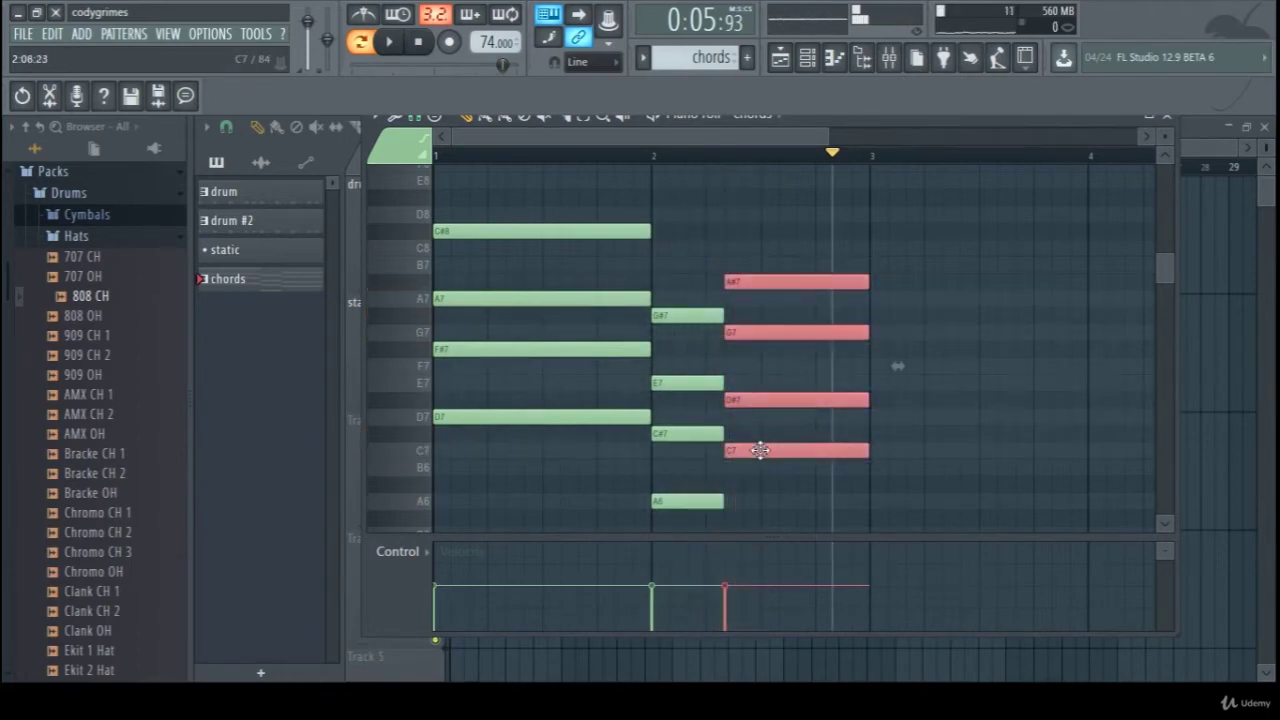
Step: Transpose the new chord up and down until it sits on B6, D7, F#7, A7
{"action": "left_click_drag", "start_coordinate": [763, 435], "coordinate": [757, 426]}
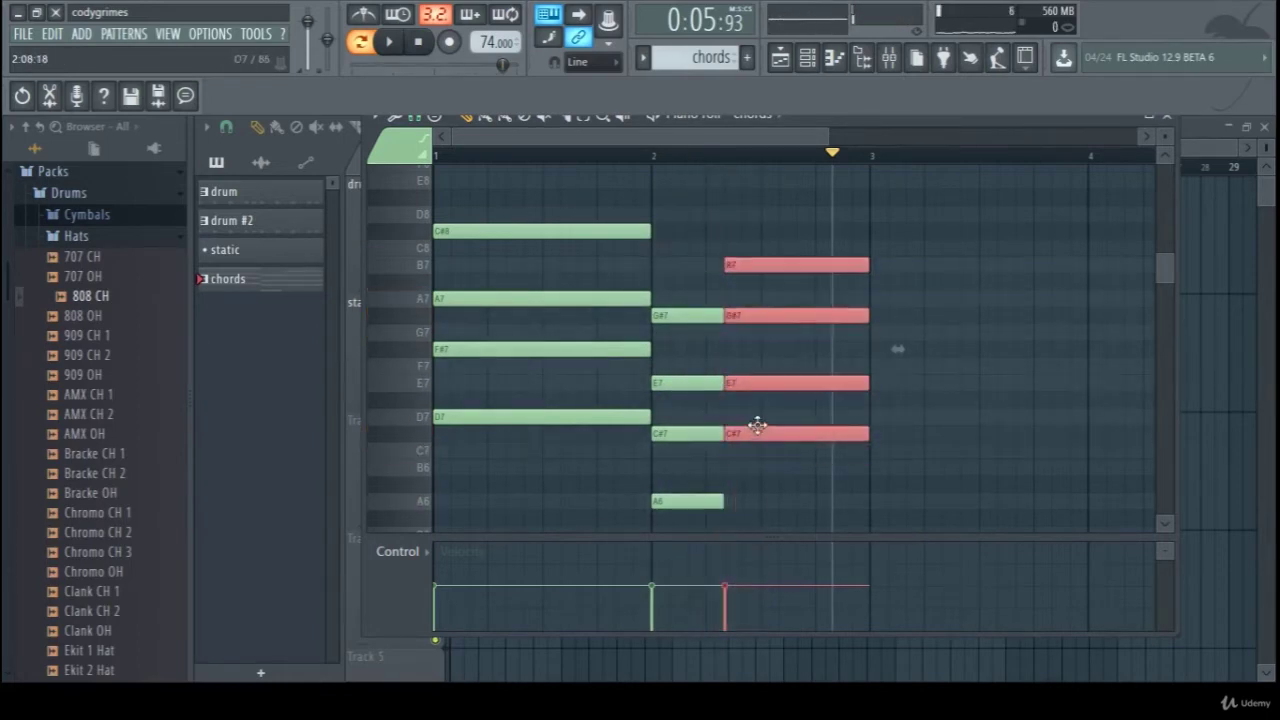
{"action": "left_click_drag", "start_coordinate": [697, 343], "coordinate": [737, 280]}
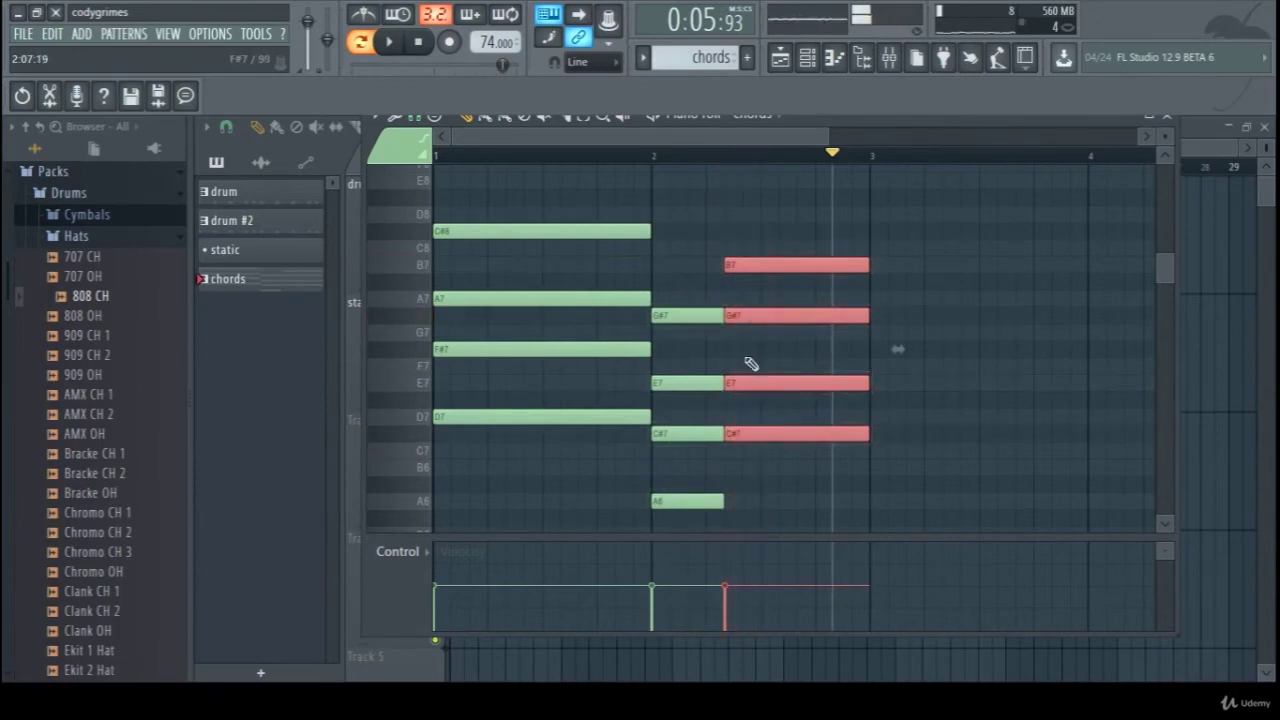
{"action": "left_click", "coordinate": [597, 235]}
{"action": "left_click_drag", "start_coordinate": [597, 235], "coordinate": [760, 282]}
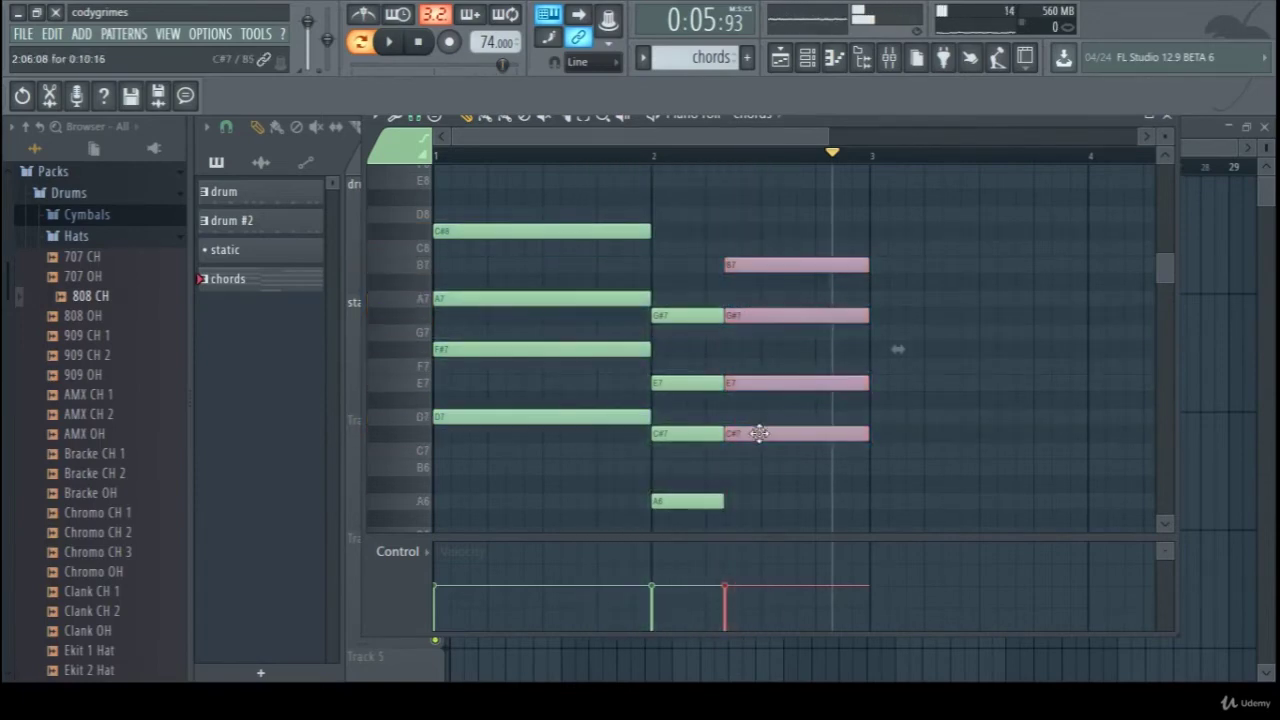
{"action": "left_click_drag", "start_coordinate": [759, 427], "coordinate": [761, 411]}
{"action": "key", "text": "y"}
{"action": "mouse_move", "coordinate": [689, 291]}
{"action": "left_mouse_down"}
{"action": "mouse_move", "coordinate": [751, 280]}
{"action": "mouse_move", "coordinate": [603, 243]}
{"action": "mouse_move", "coordinate": [750, 282]}
{"action": "left_mouse_up"}
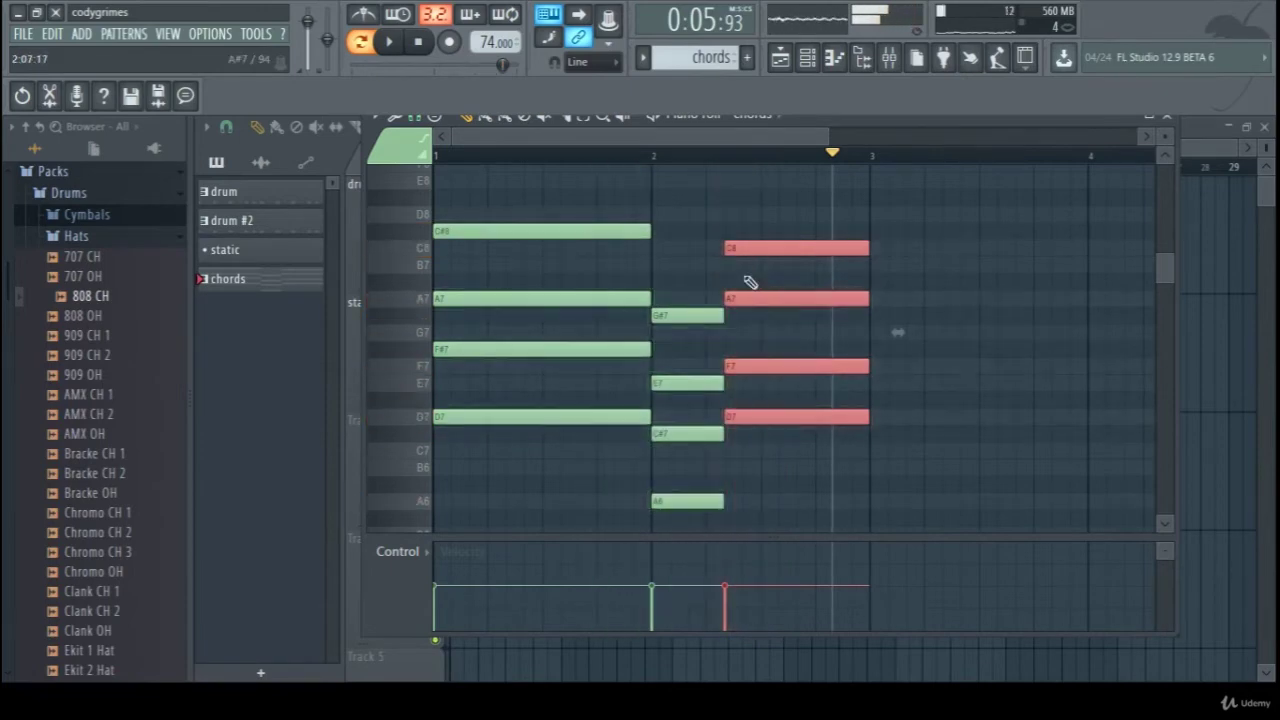
{"action": "left_click_drag", "start_coordinate": [760, 430], "coordinate": [760, 434]}
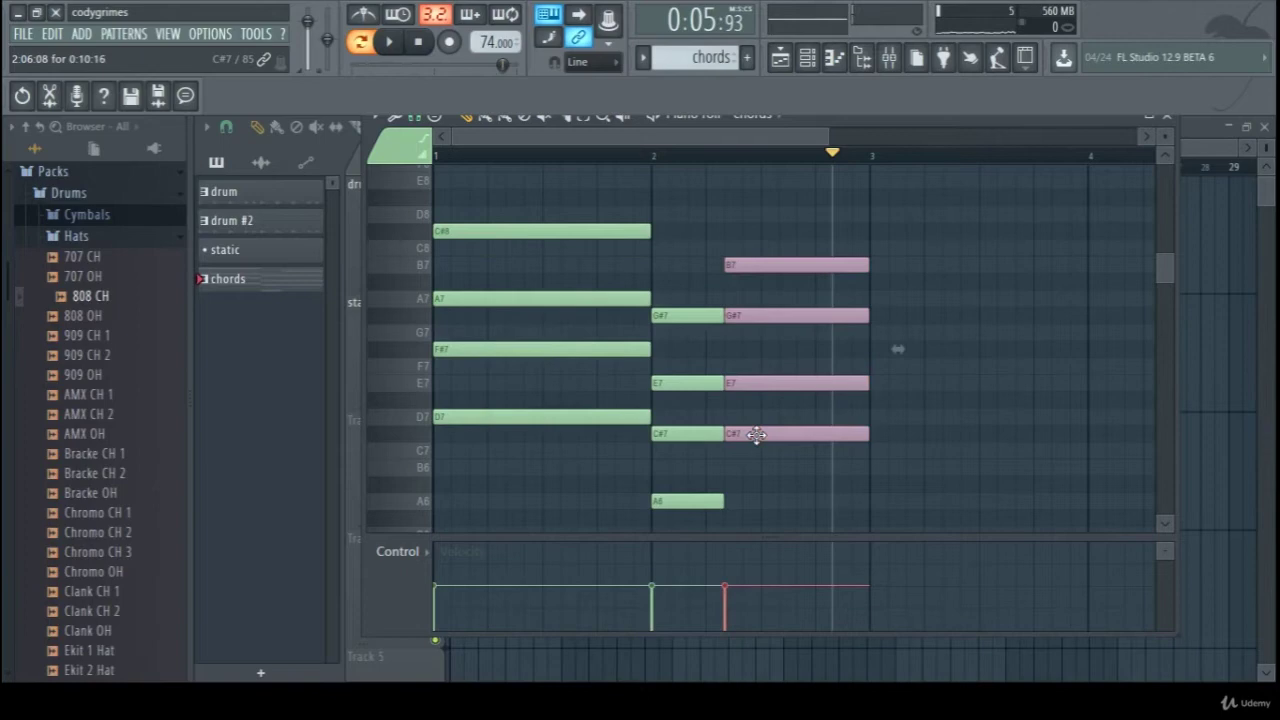
{"action": "left_click_drag", "start_coordinate": [755, 434], "coordinate": [755, 468]}
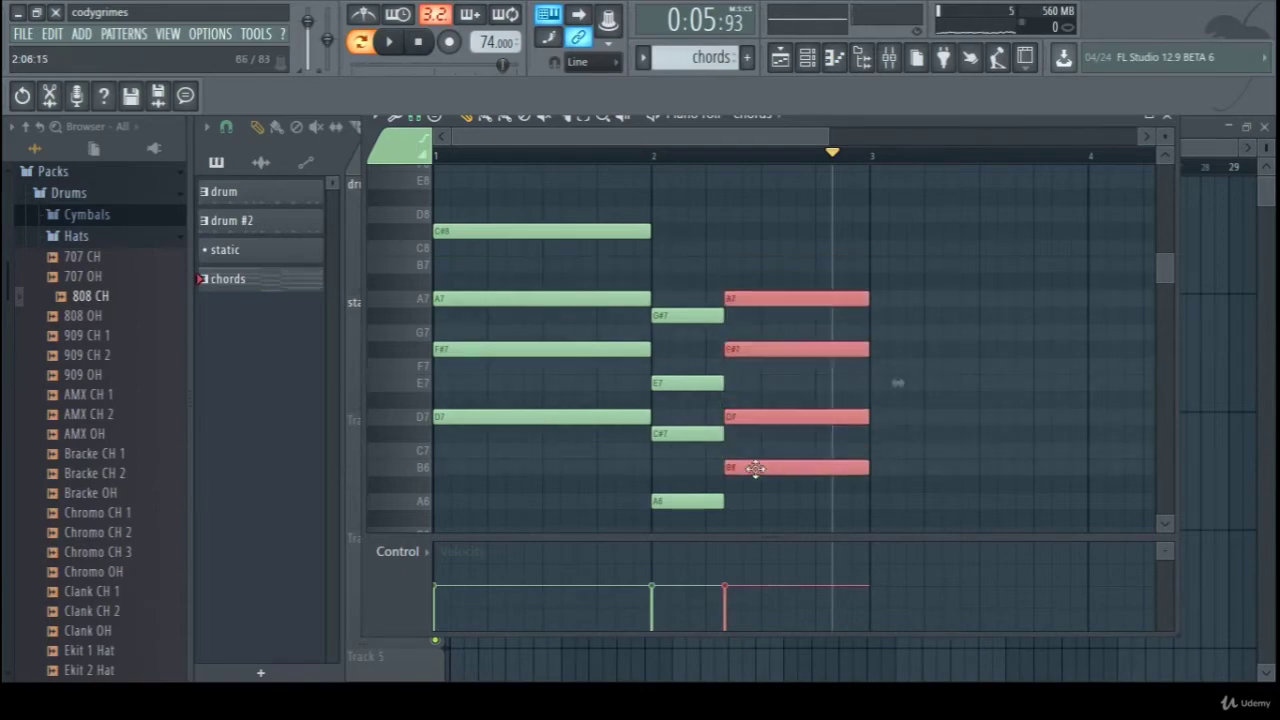
{"action": "left_click_drag", "start_coordinate": [680, 313], "coordinate": [700, 267]}
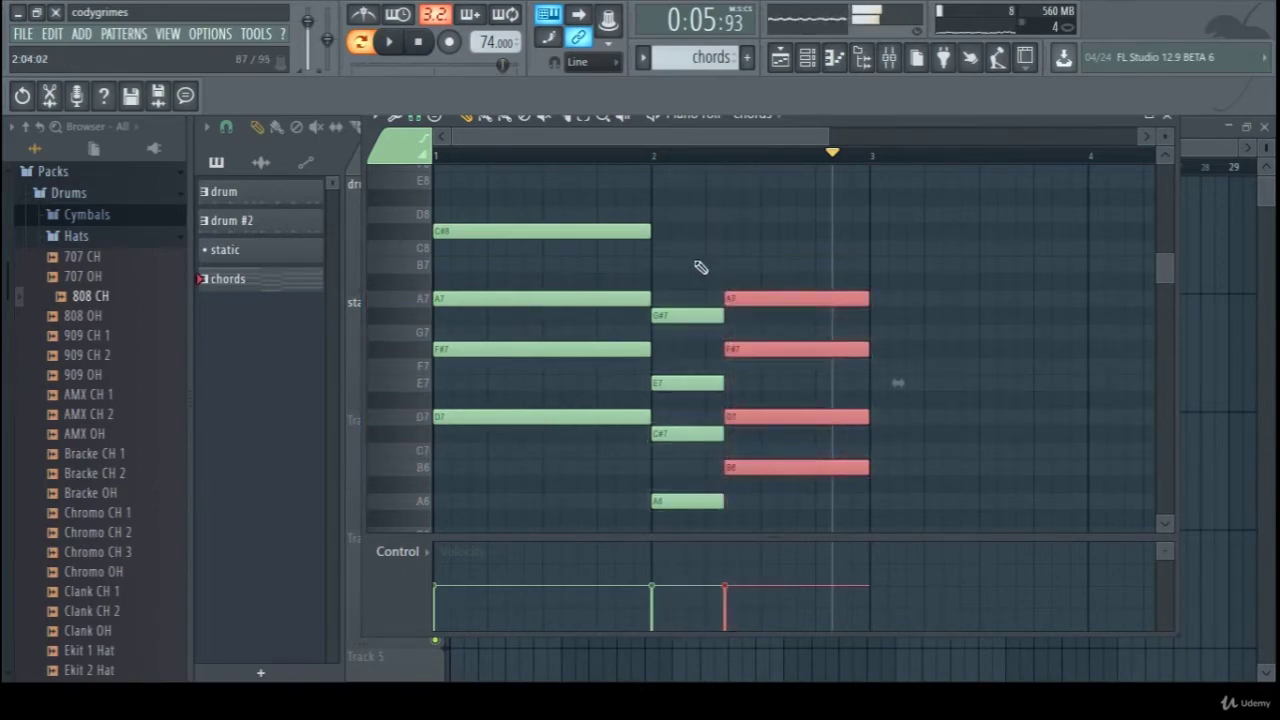
Step: Nudge the A7–F#7–D7–B6 chord slightly earlier and play the progression
{"action": "key", "text": "space"}
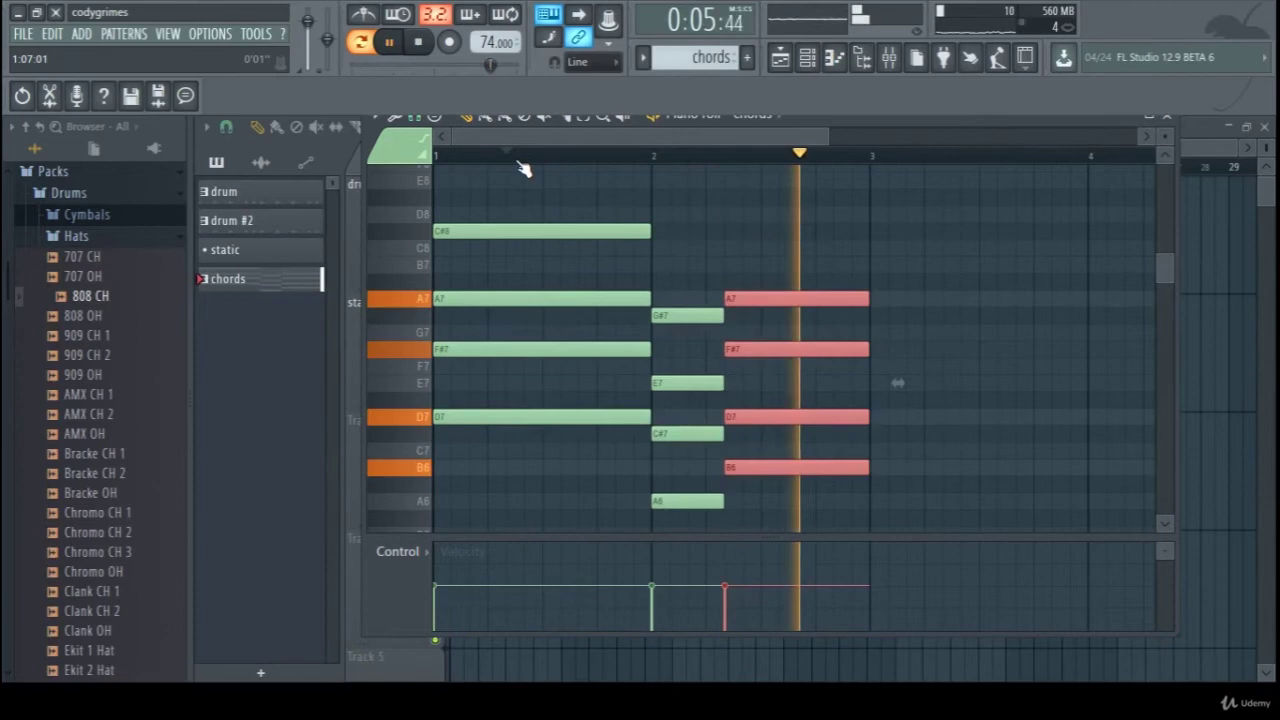
{"action": "key", "text": "space"}
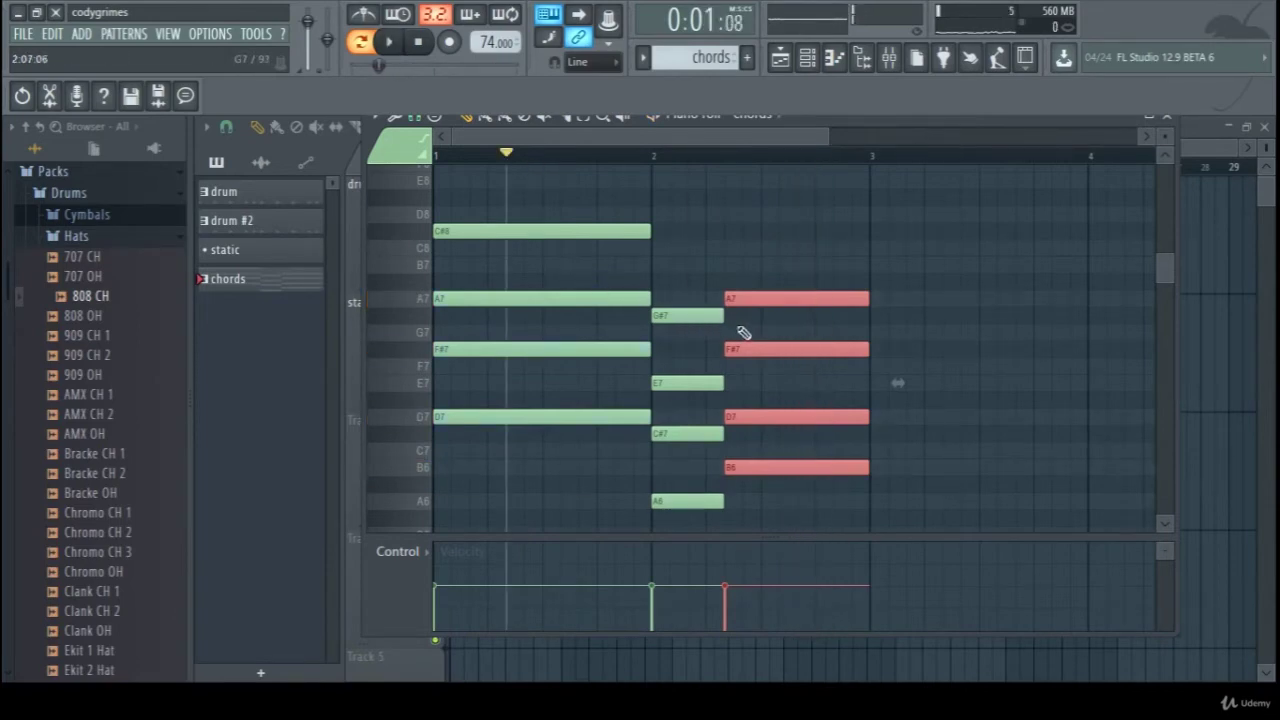
{"action": "left_click_drag", "start_coordinate": [720, 315], "coordinate": [714, 315]}
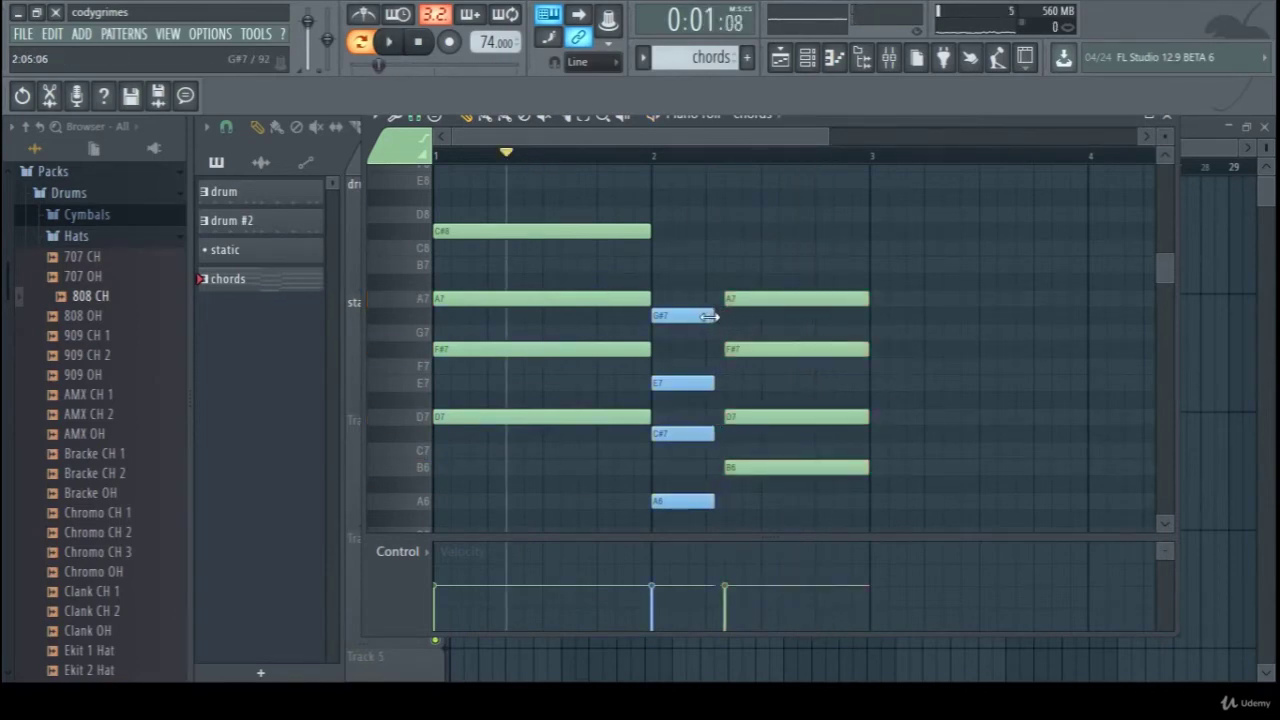
{"action": "key", "text": "space"}
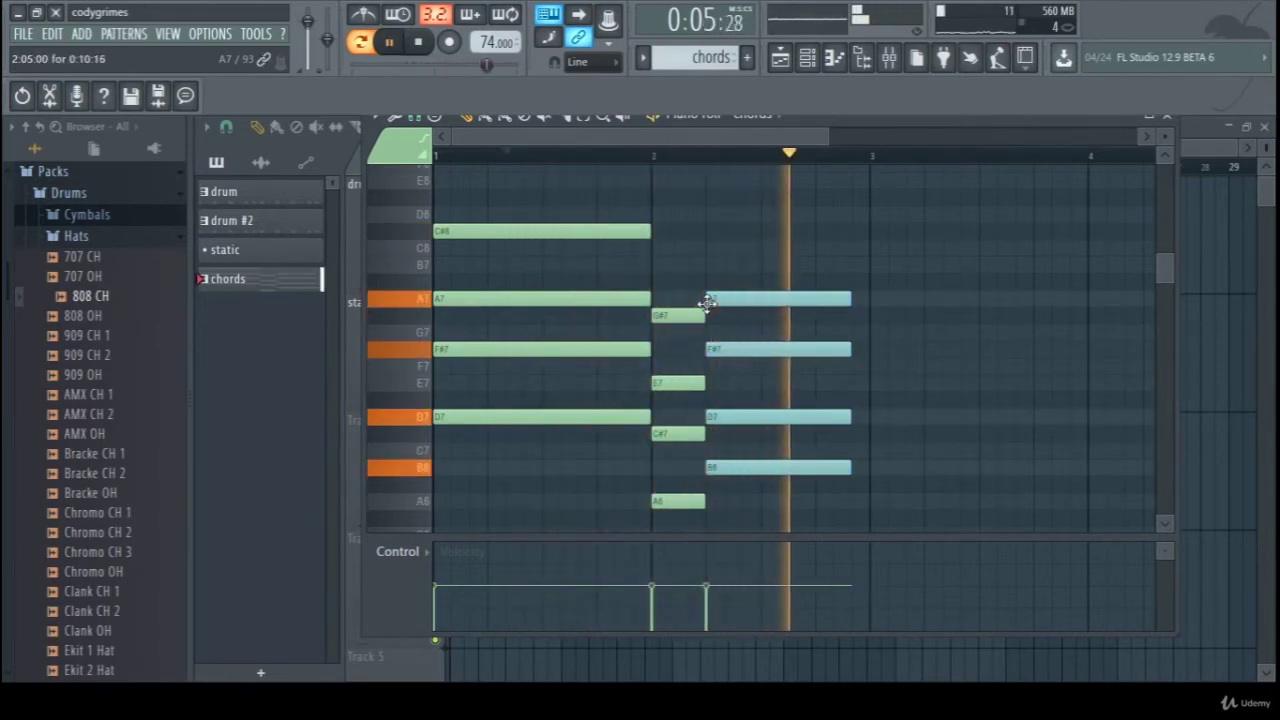
{"action": "key", "text": "space"}
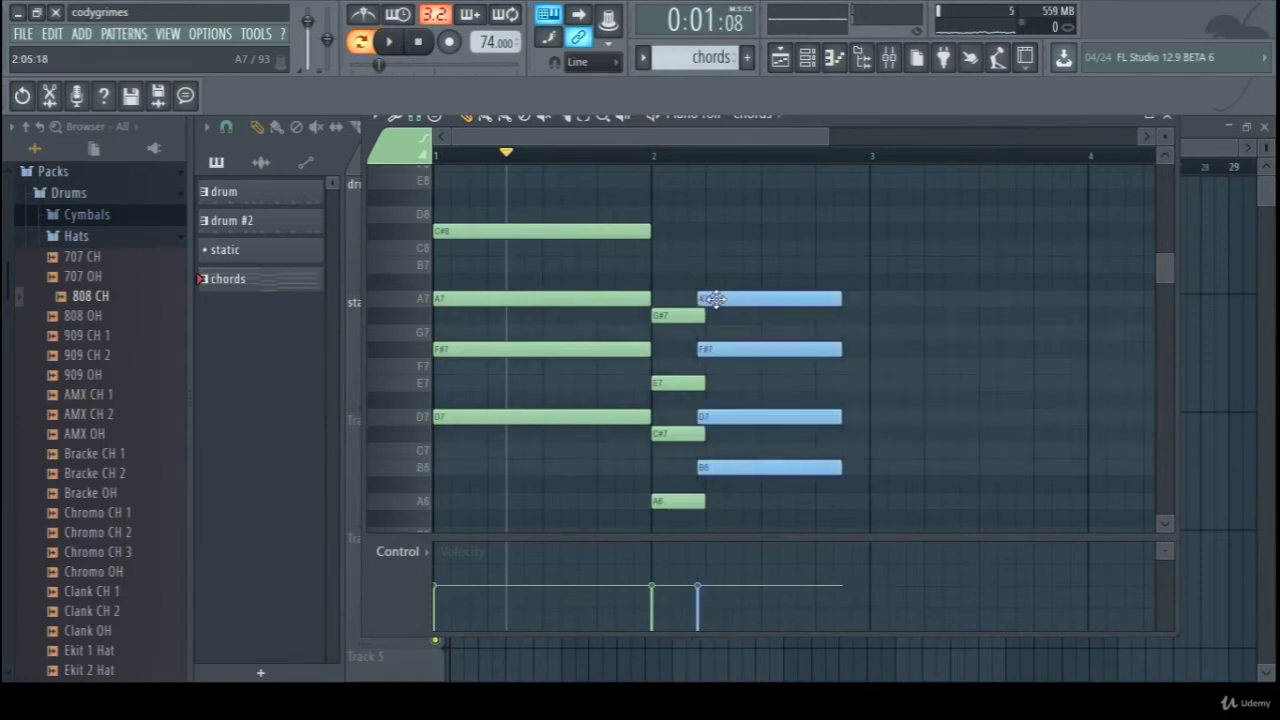
Step: Toggle the metronome and replay the chord progression from the start
{"action": "key", "text": "space"}
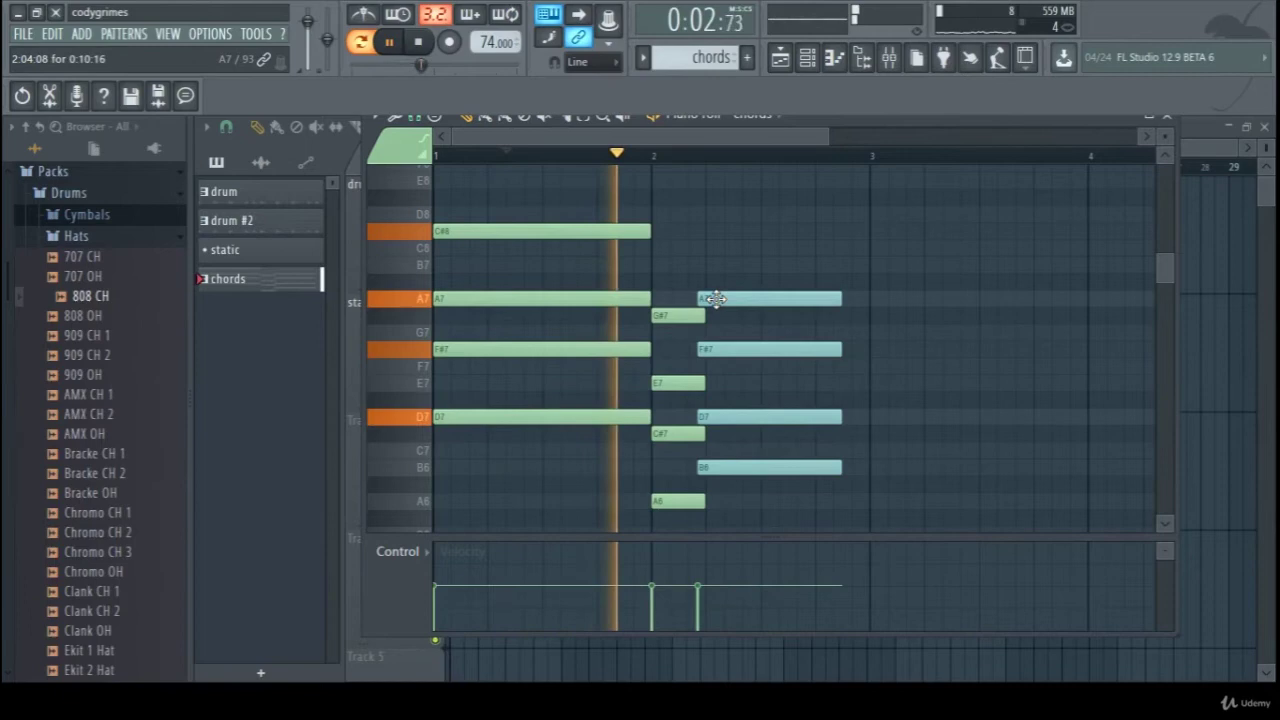
{"action": "key", "text": "space"}
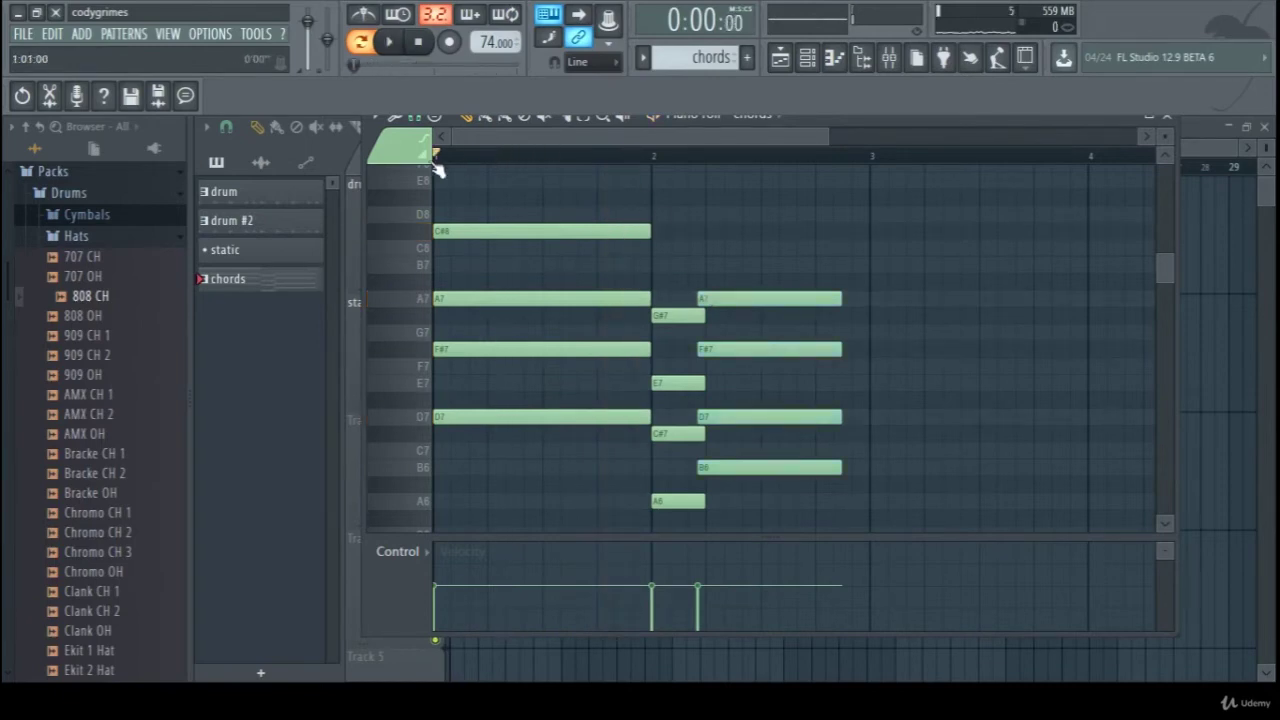
{"action": "left_click", "coordinate": [366, 16]}
{"action": "key", "text": "space"}
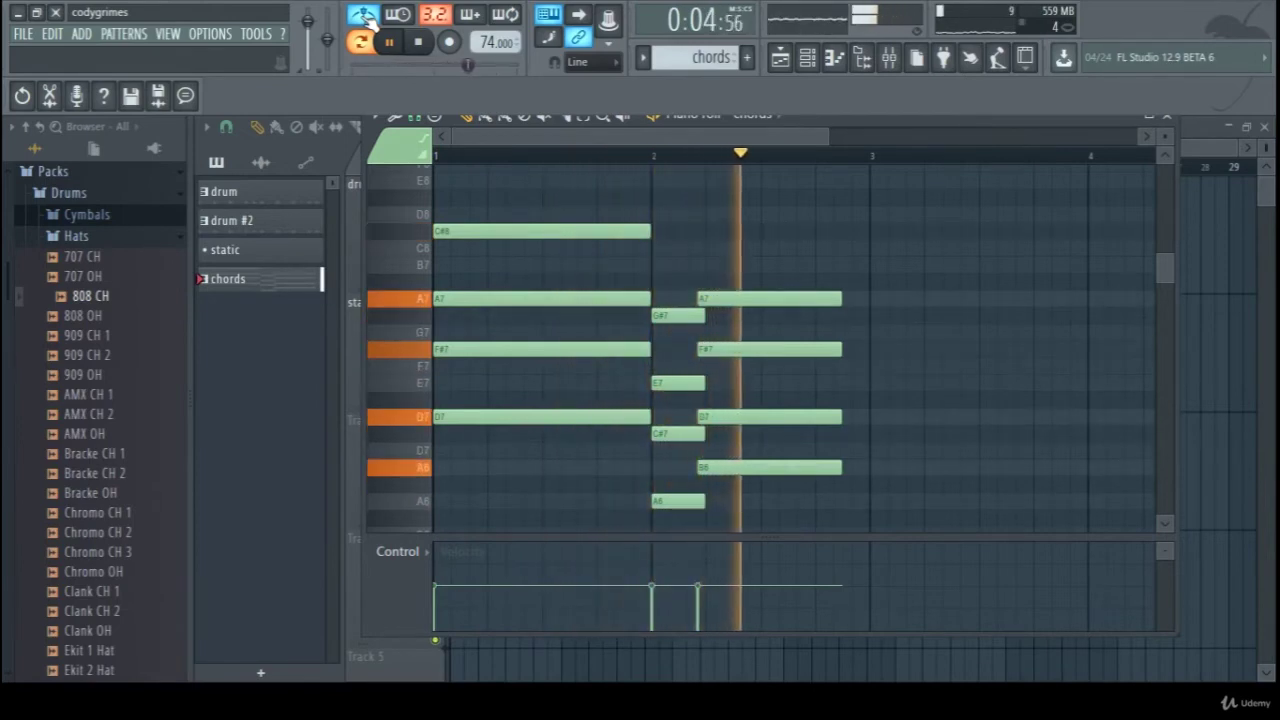
{"action": "key", "text": "space"}
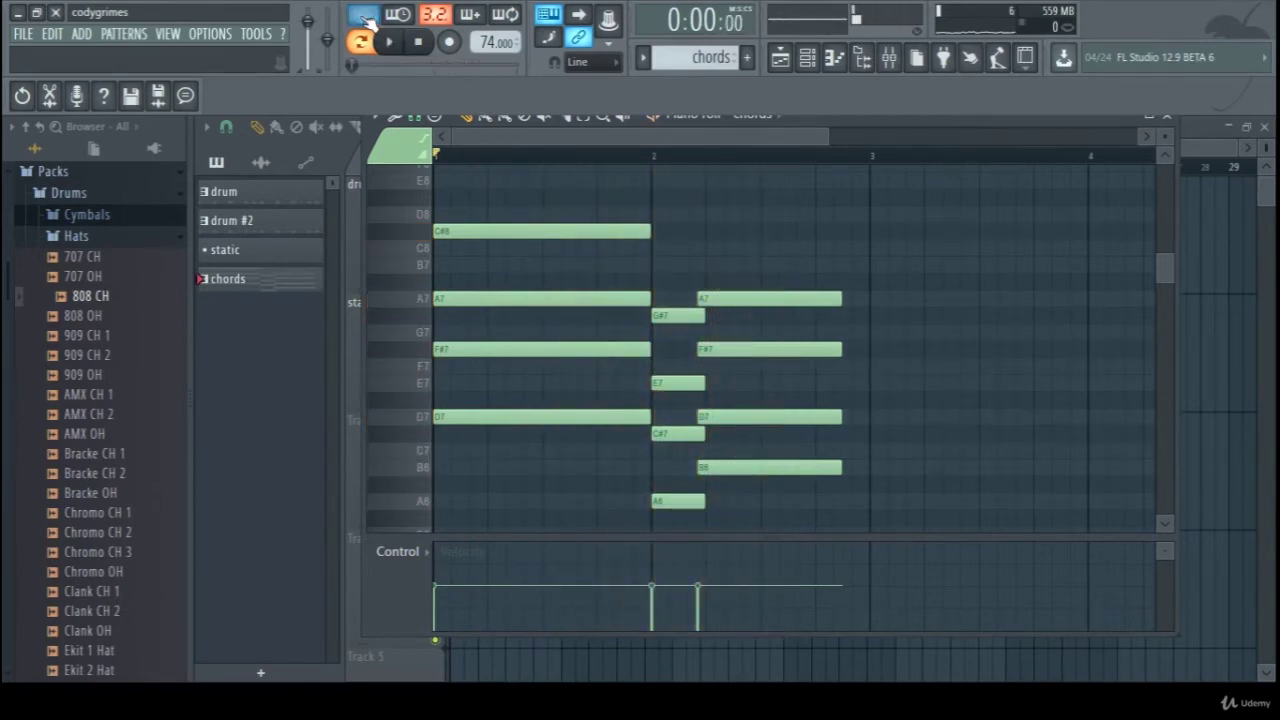
{"action": "key", "text": "space"}
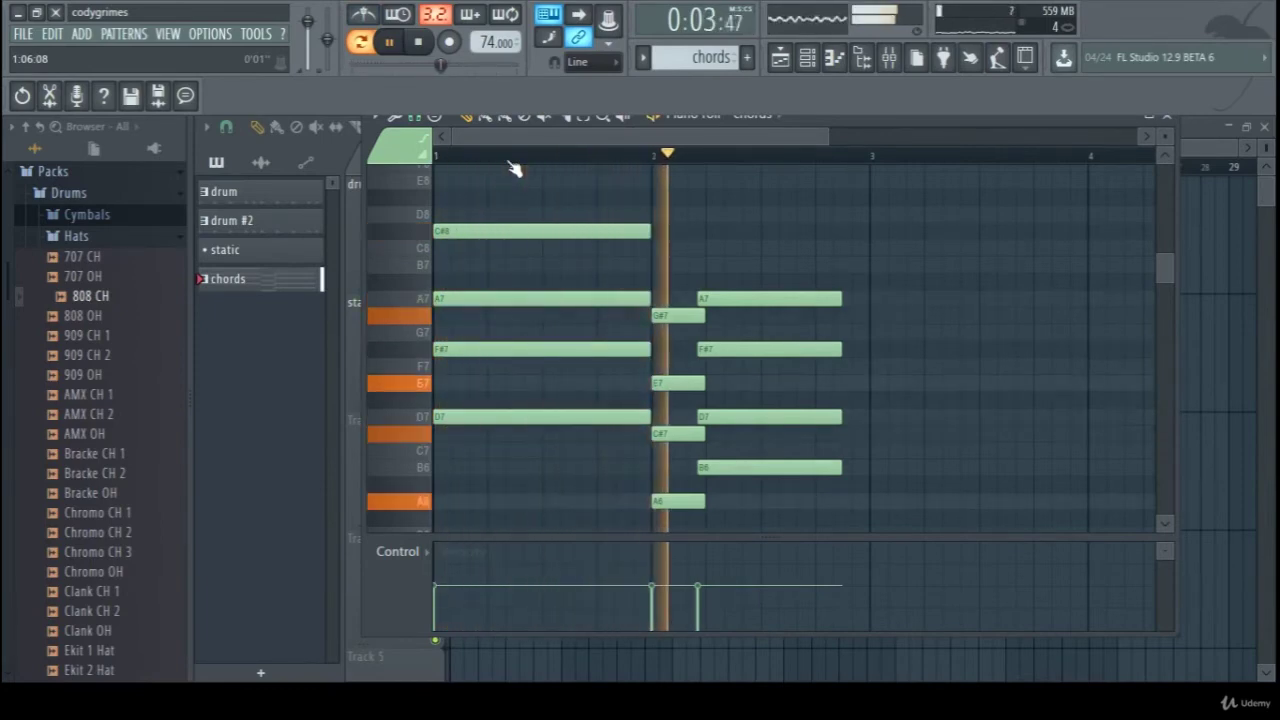
{"action": "key", "text": "space"}
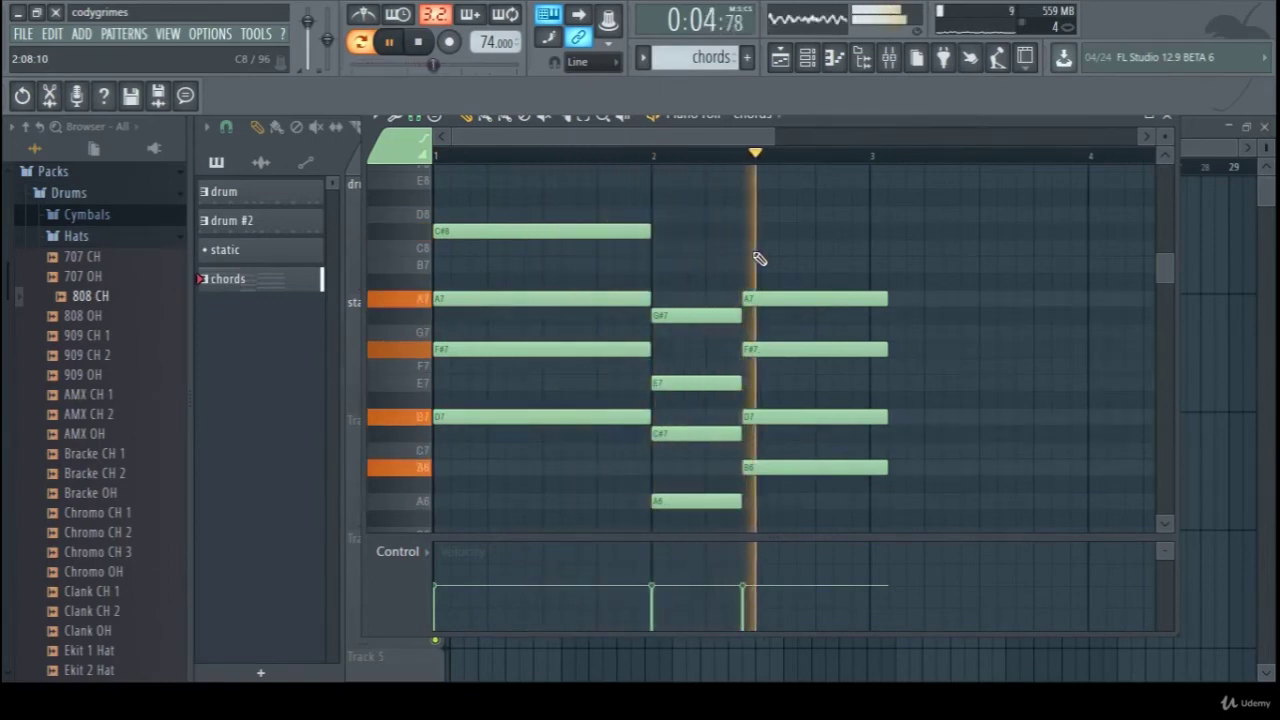
Step: Move the last chord earlier to follow the passing notes and listen
{"action": "key", "text": "space"}
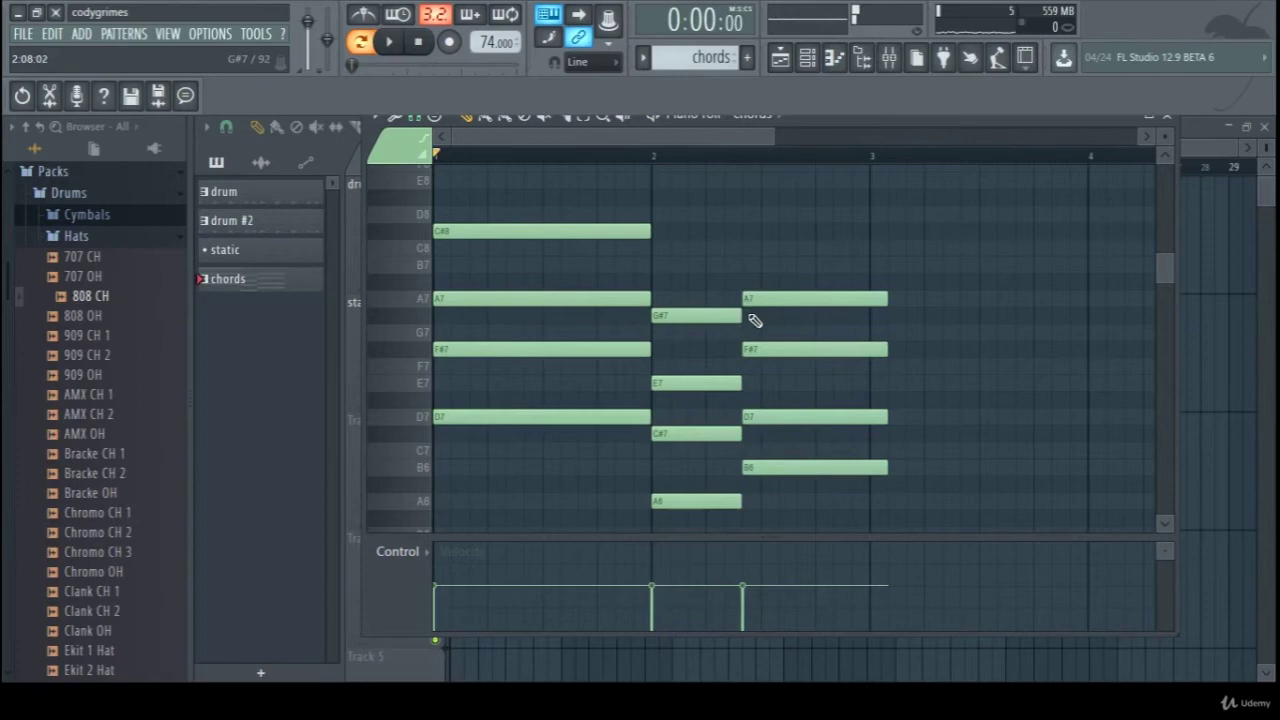
{"action": "left_click_drag", "start_coordinate": [752, 300], "coordinate": [743, 300]}
{"action": "key", "text": "space"}
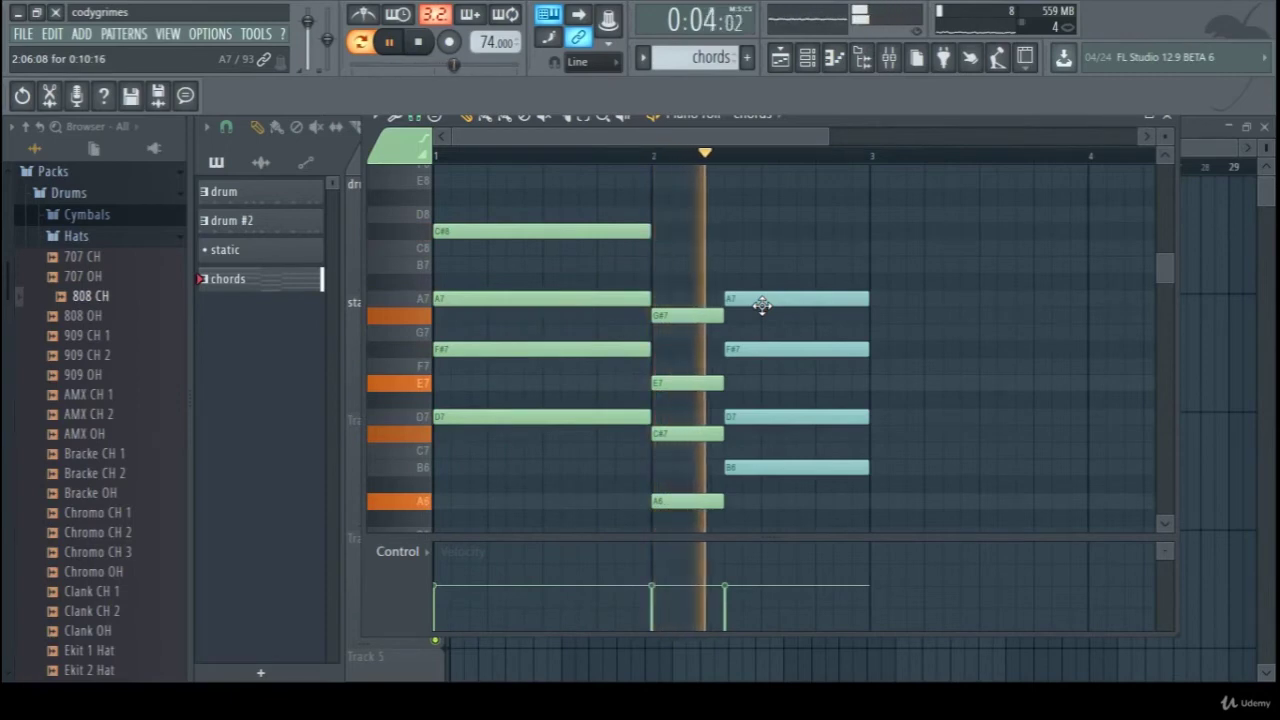
{"action": "key", "text": "space"}
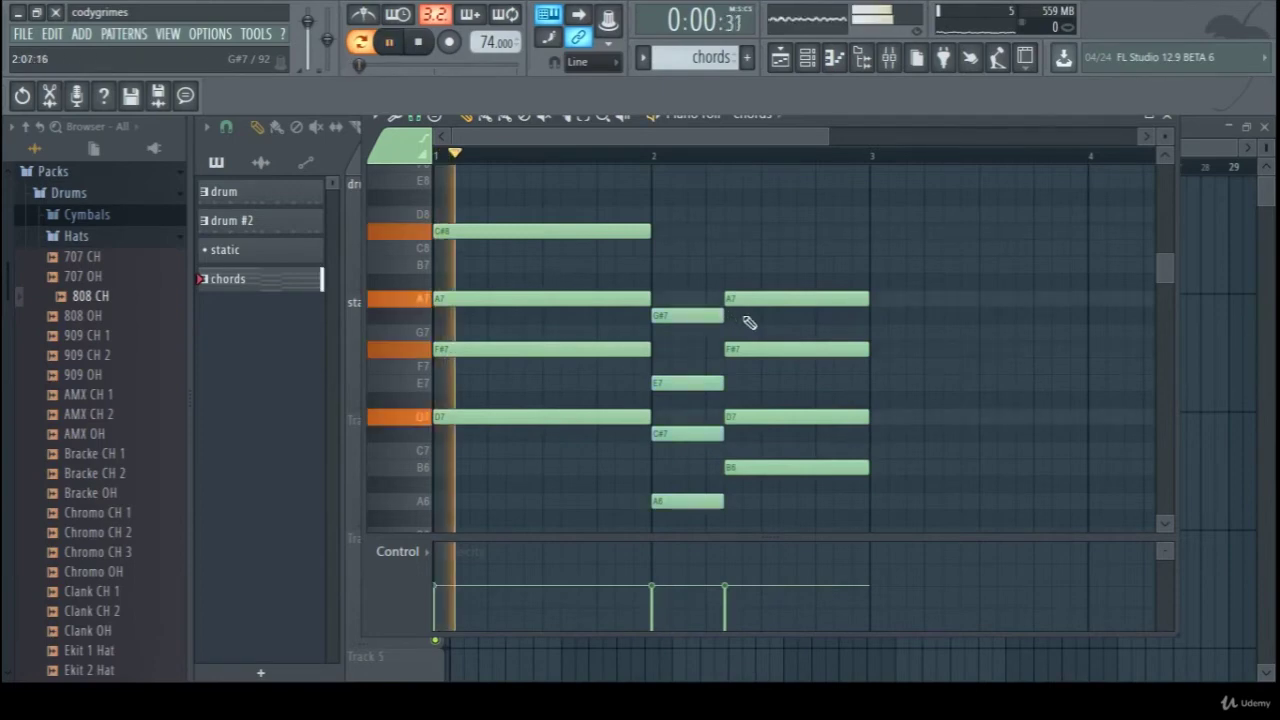
Step: Lengthen the passing notes, reposition the last chord to end at bar 3, and check playback
{"action": "left_click_drag", "start_coordinate": [749, 298], "coordinate": [758, 298]}
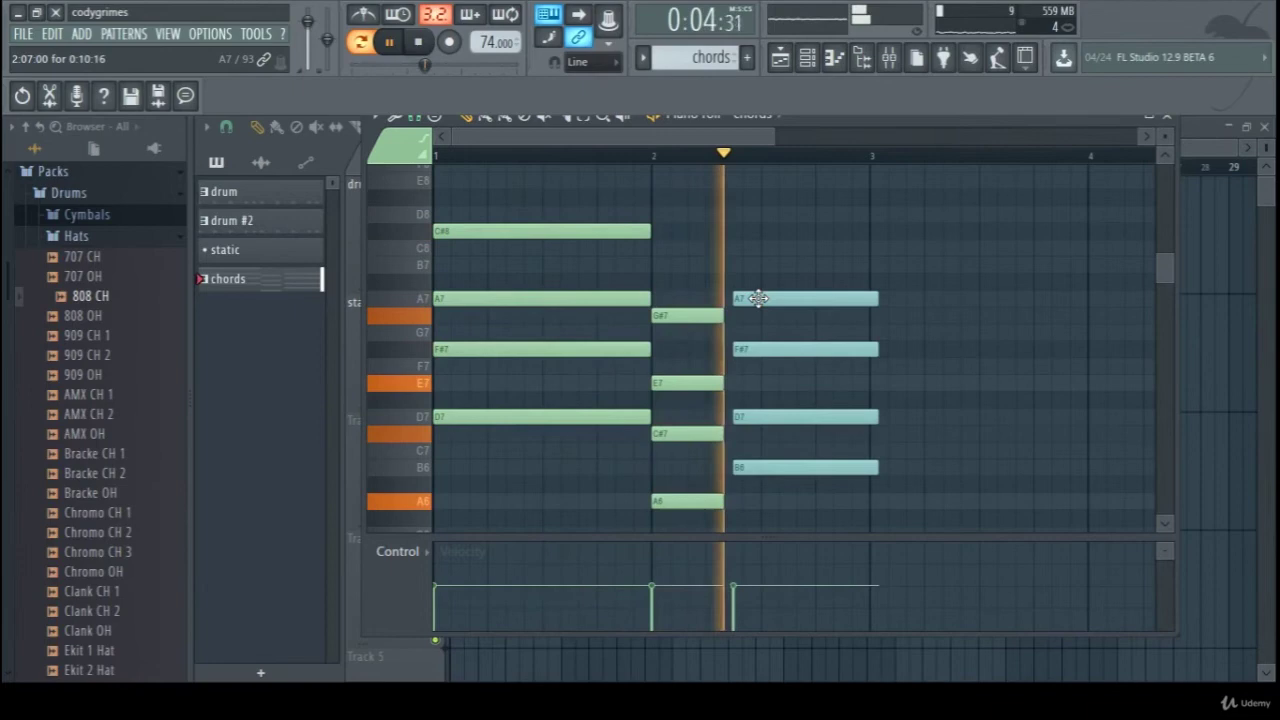
{"action": "left_click", "coordinate": [755, 298]}
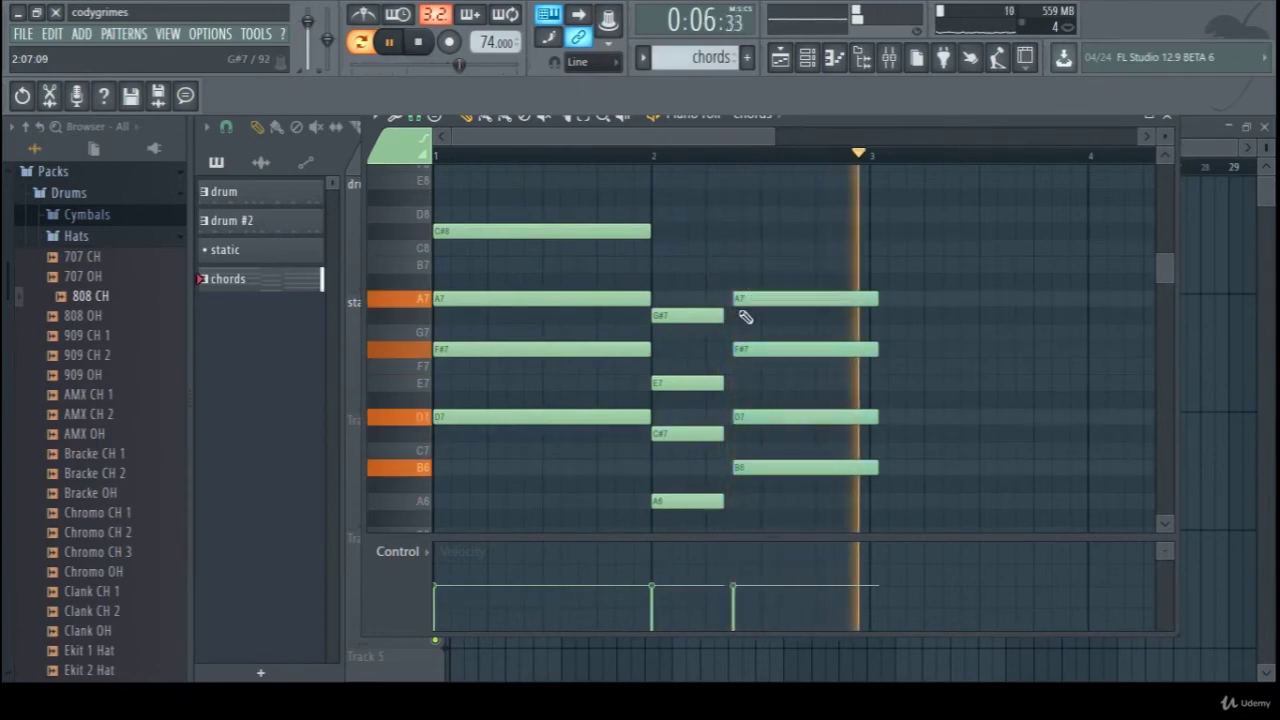
{"action": "left_click_drag", "start_coordinate": [724, 317], "coordinate": [732, 317]}
{"action": "left_click", "coordinate": [872, 300]}
{"action": "key", "text": "space"}
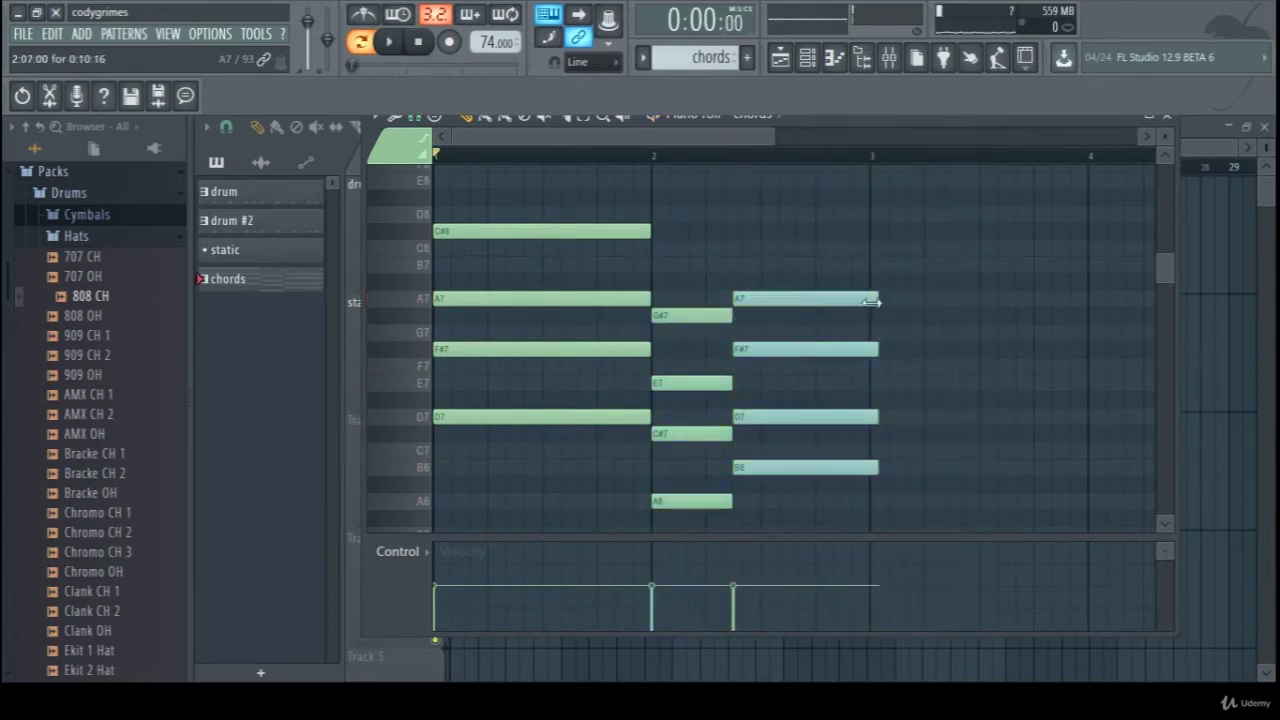
{"action": "key", "text": "space"}
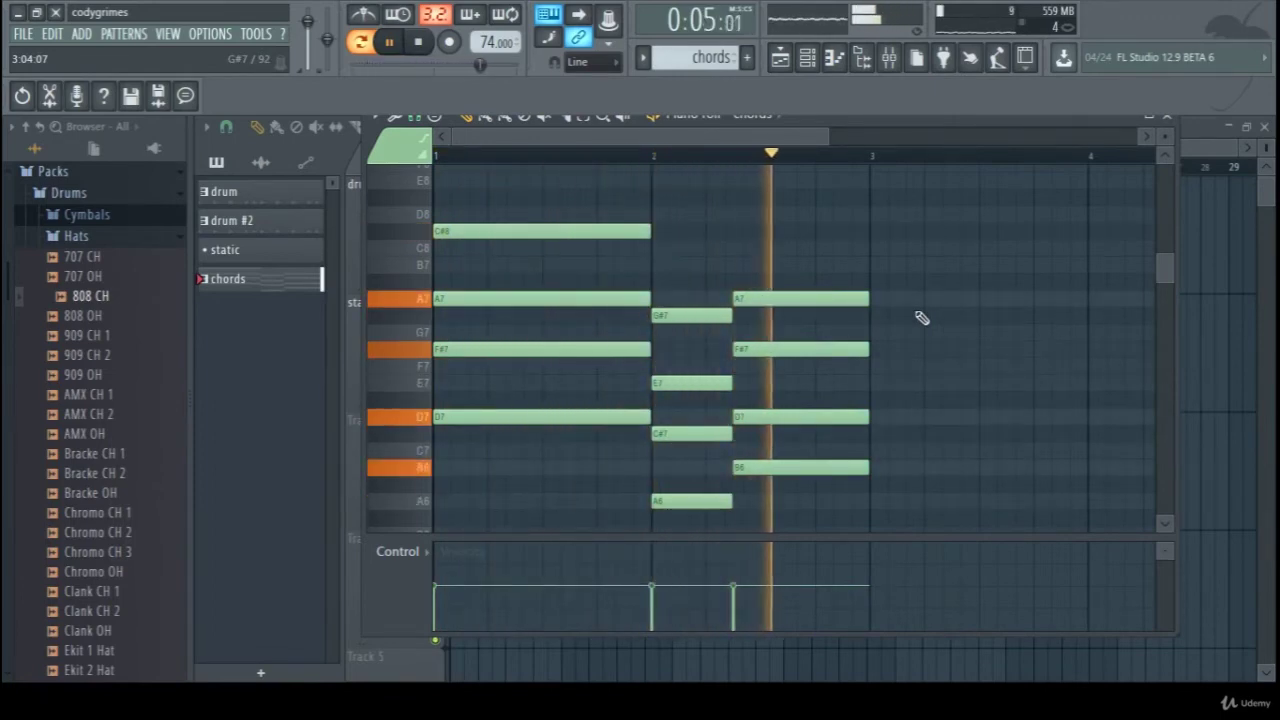
{"action": "key", "text": "space"}
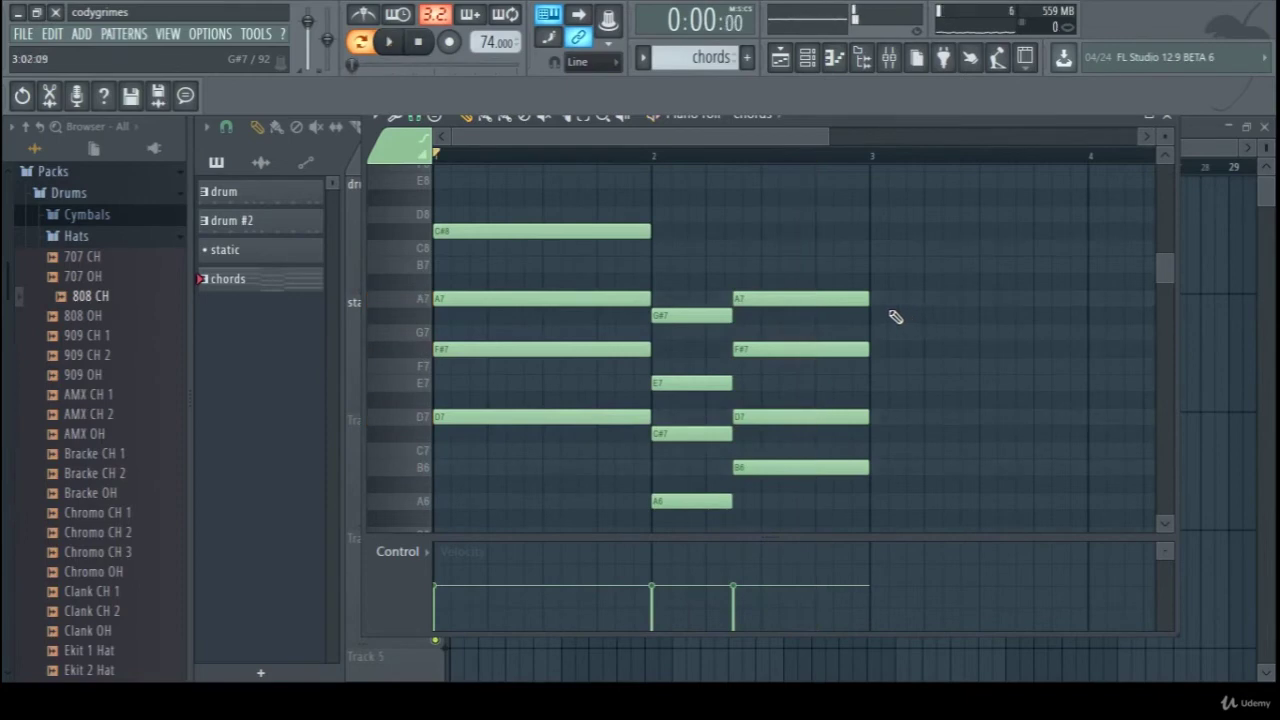
Step: Raise the first chord's F#7 an octave to F#8 with Ctrl+Up and audition it
{"action": "left_click_drag", "start_coordinate": [885, 500], "coordinate": [600, 260]}
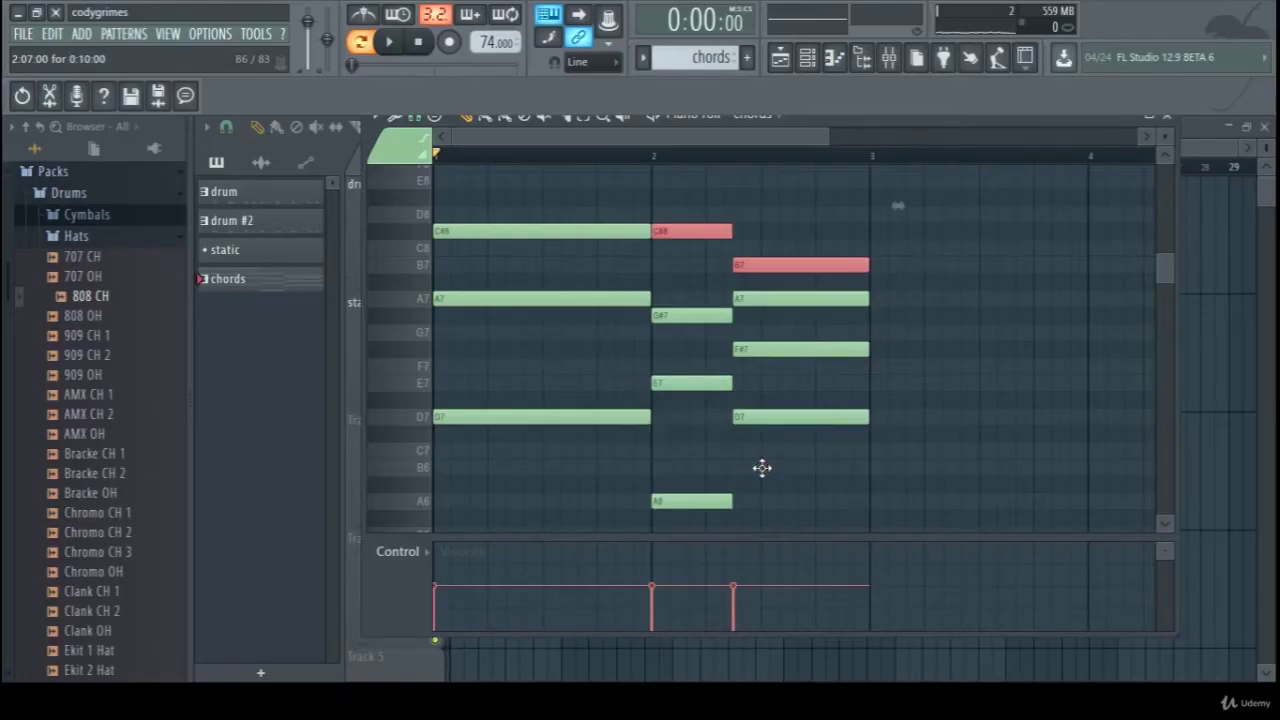
{"action": "scroll", "coordinate": [762, 468], "scroll_direction": "up", "scroll_amount": 2}
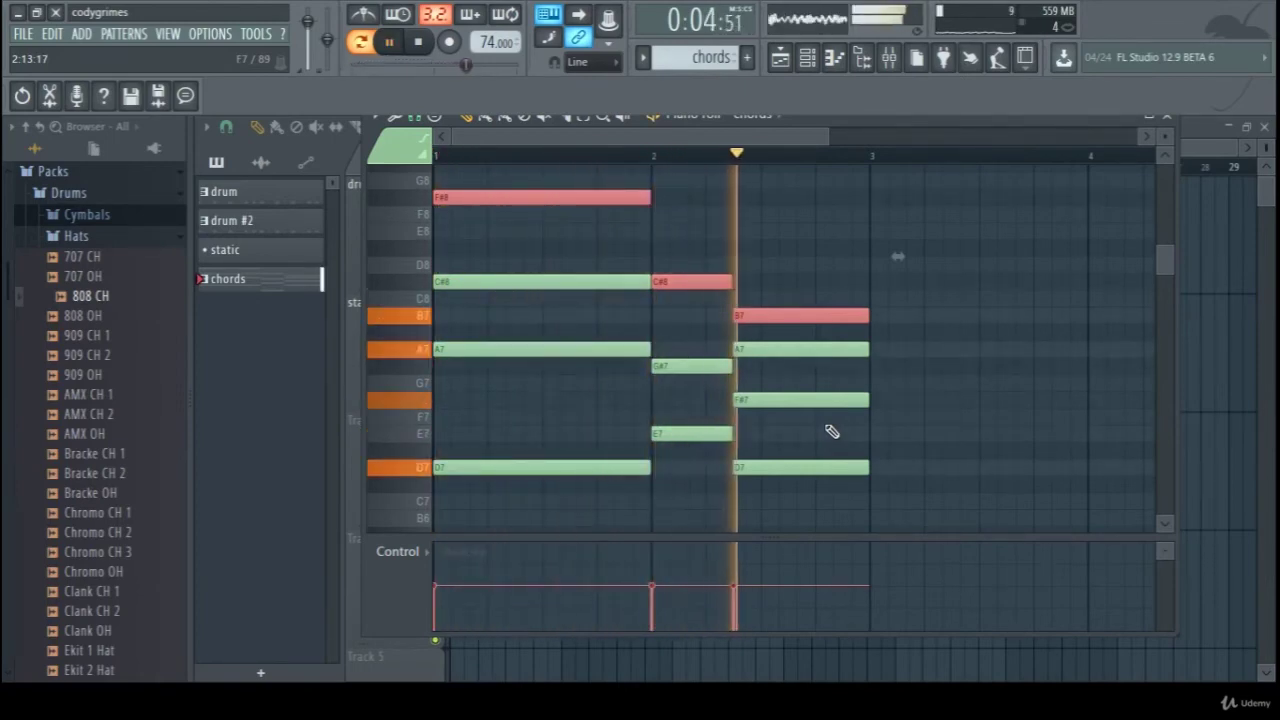
{"action": "key", "text": "space"}
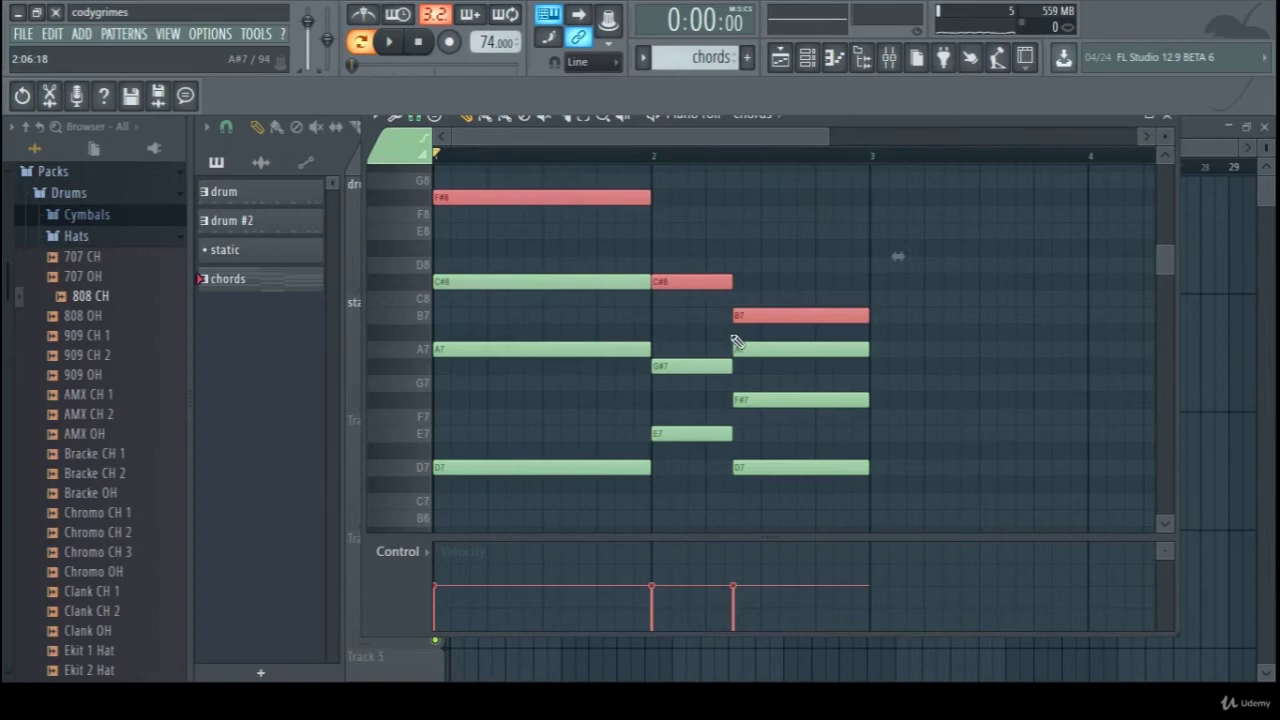
{"action": "key", "text": "space"}
{"action": "key", "text": "space"}
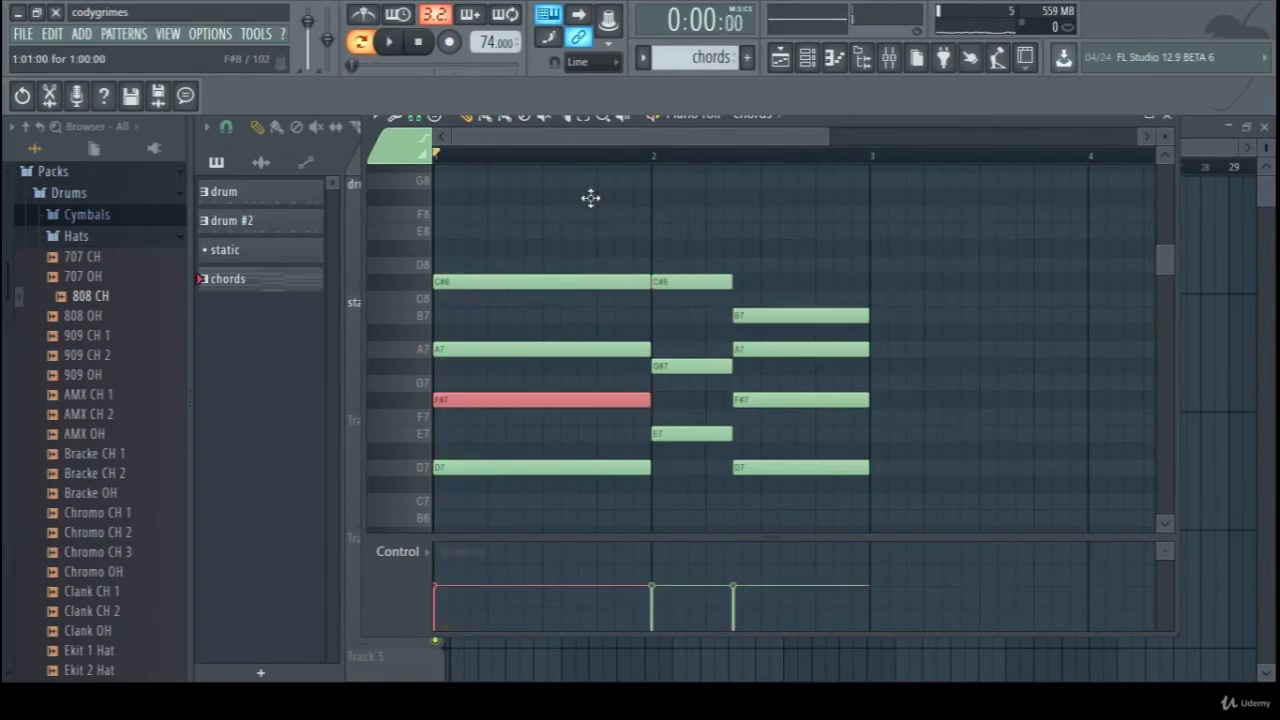
{"action": "key", "text": "space"}
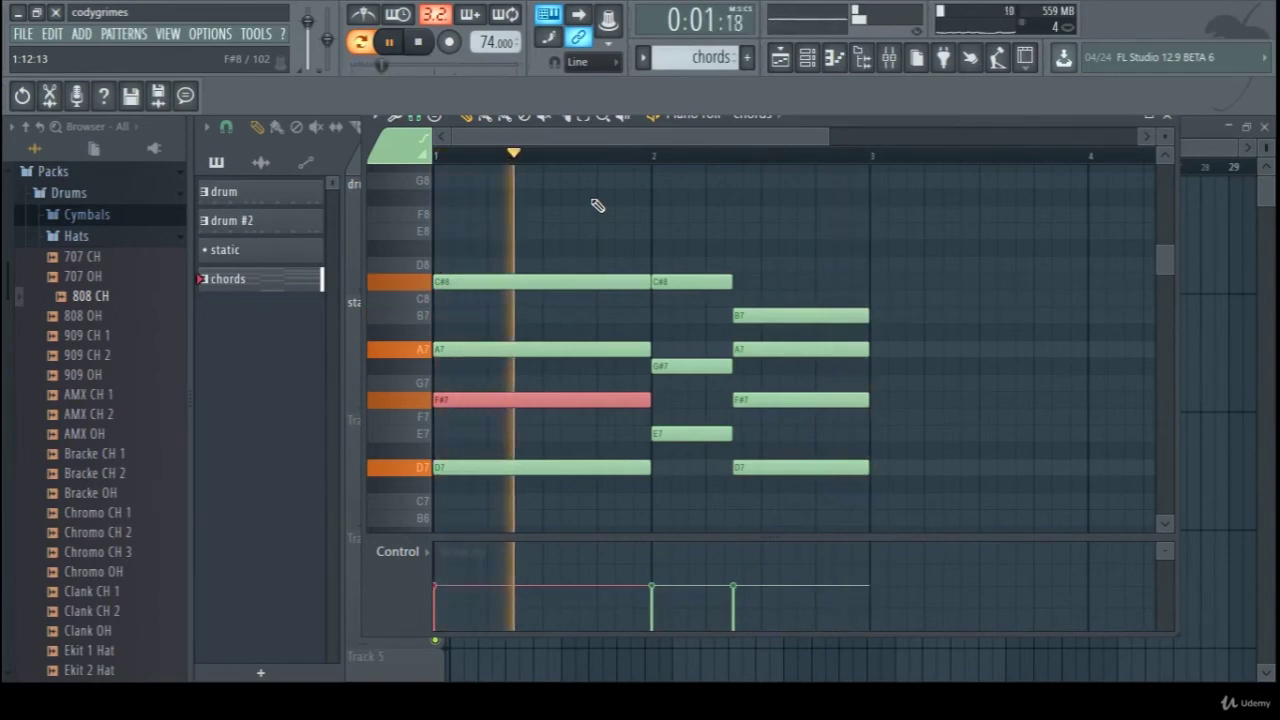
{"action": "key", "text": "ctrl+Up"}
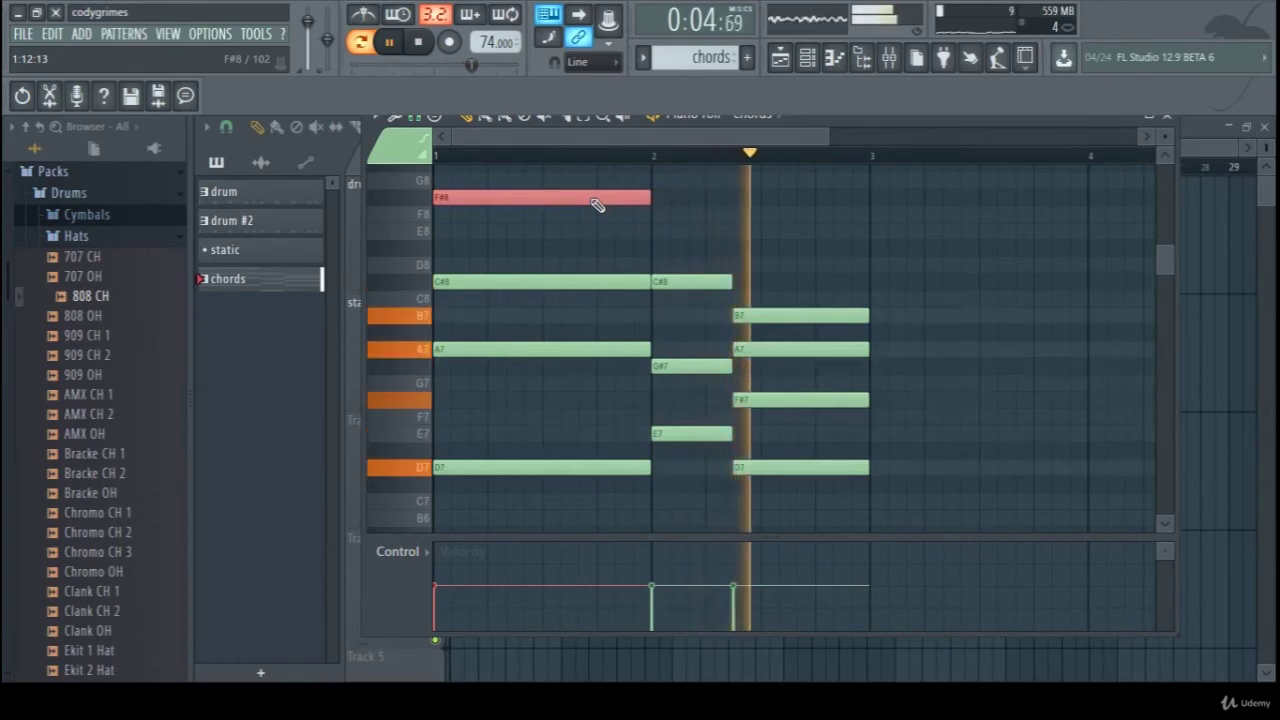
{"action": "key", "text": "space"}
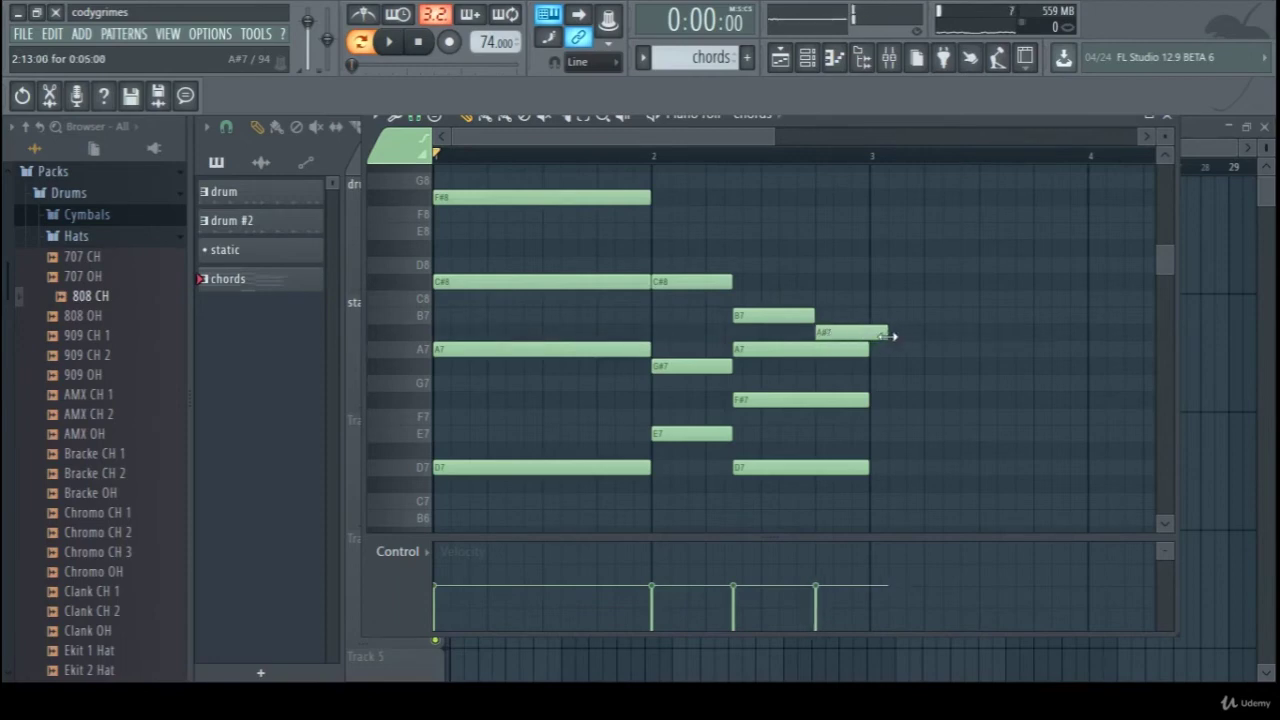
Step: Play the chords pattern briefly twice to hear the progression
{"action": "key", "text": "space"}
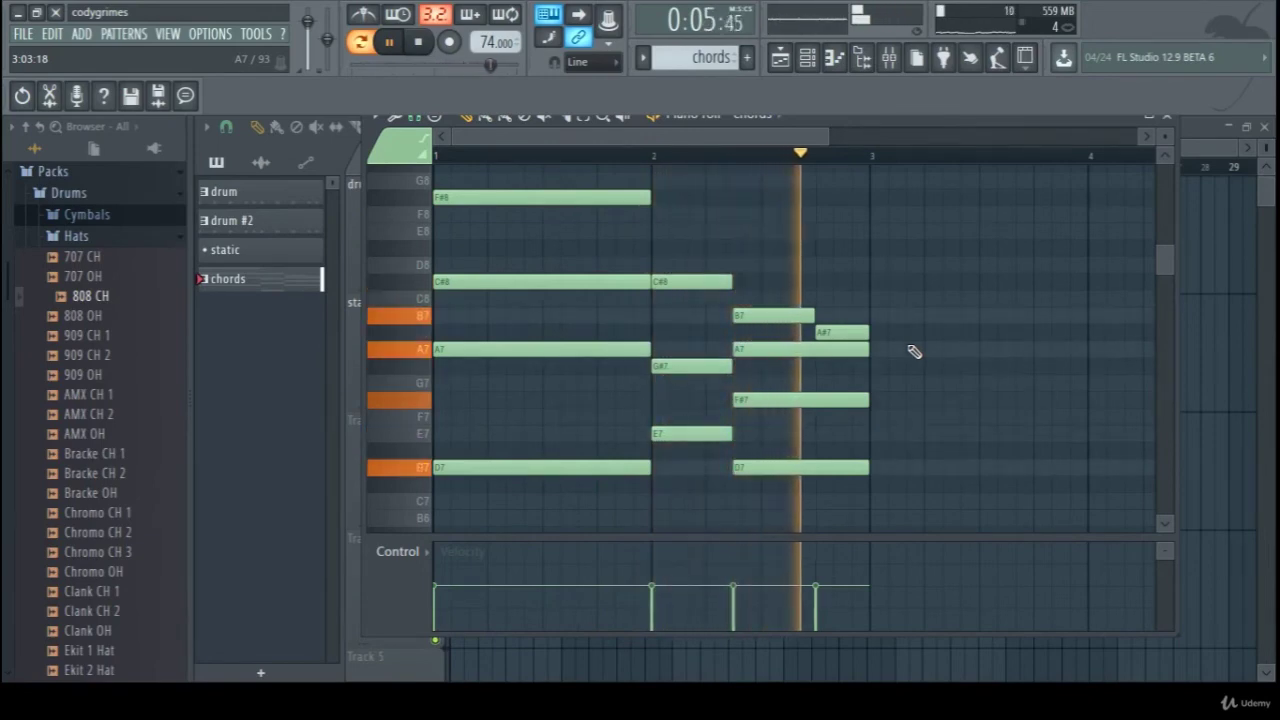
{"action": "key", "text": "space"}
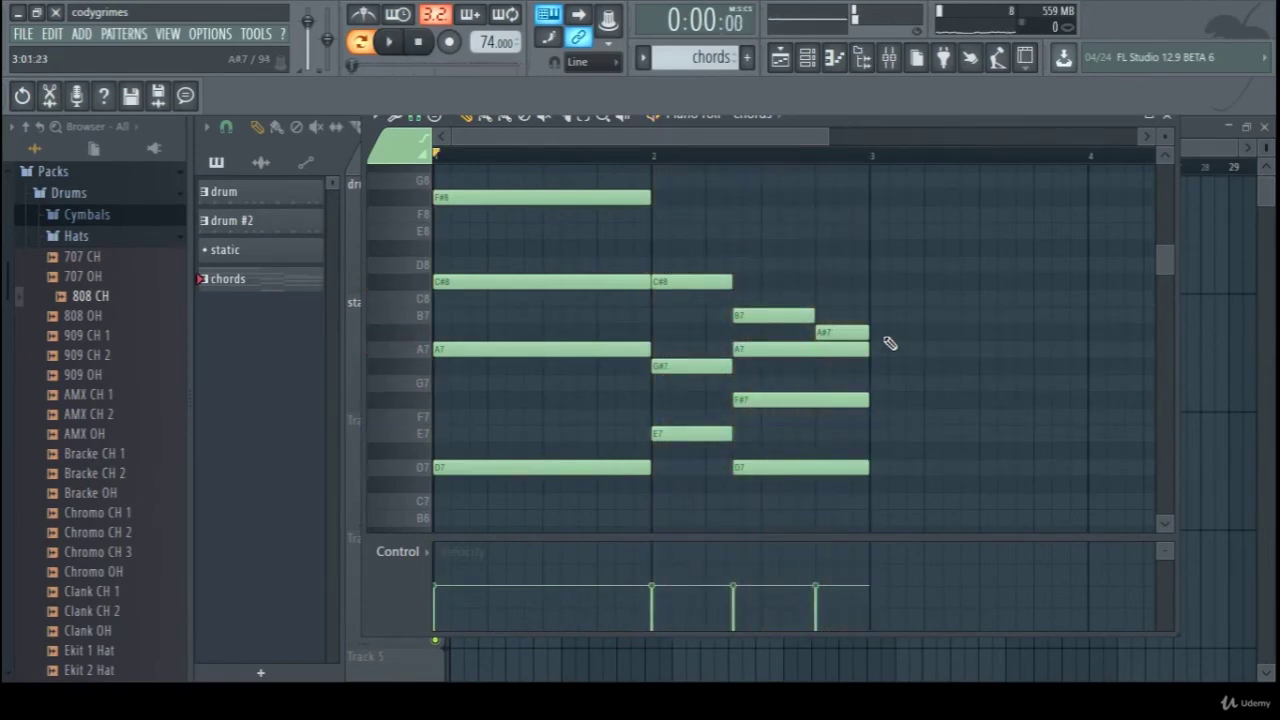
{"action": "key", "text": "space"}
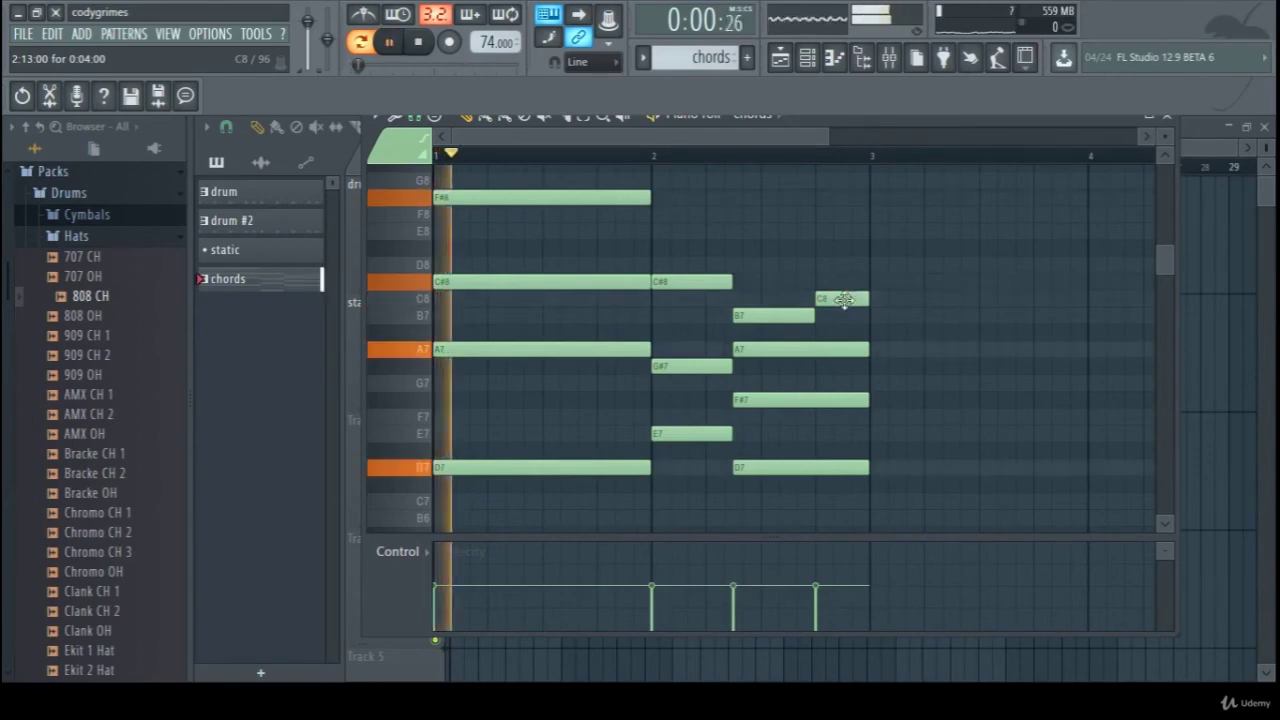
{"action": "key", "text": "space"}
Step: Audition the last chord and the notes ending bar 2 with the Speaker tool, then play the pattern
{"action": "key", "text": "y"}
{"action": "left_click_drag", "start_coordinate": [690, 251], "coordinate": [845, 294]}
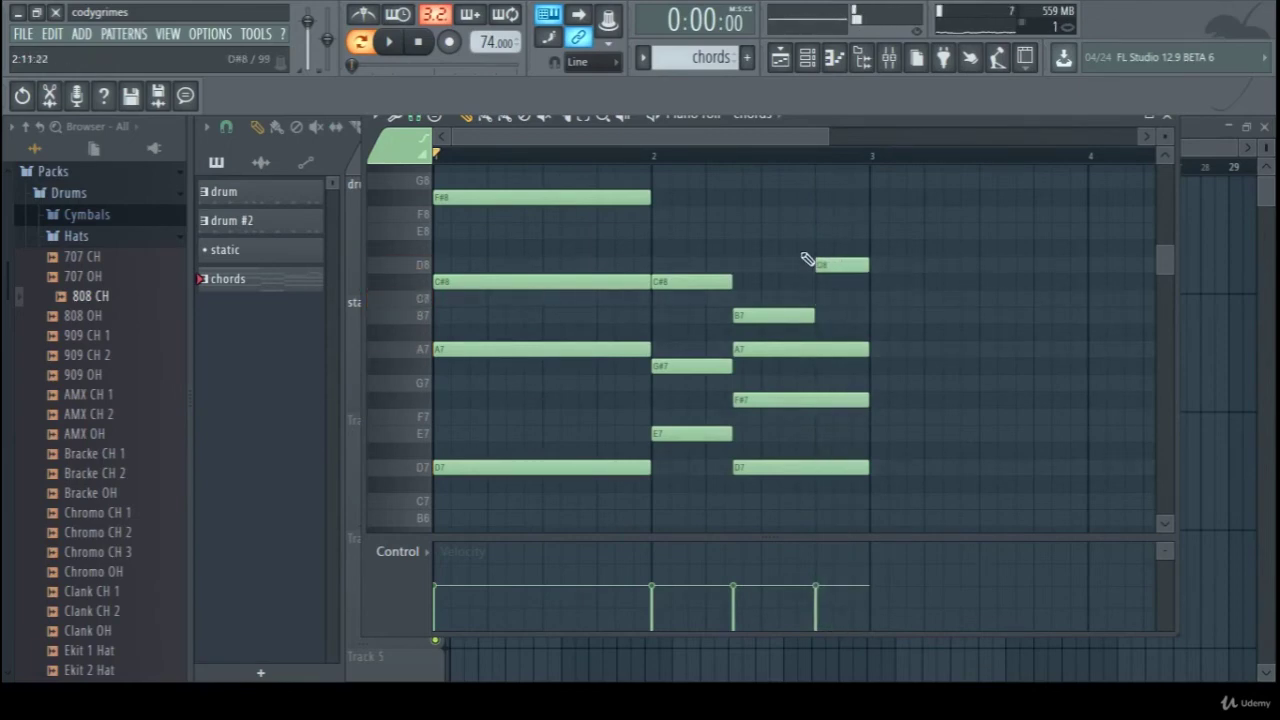
{"action": "left_click_drag", "start_coordinate": [807, 259], "coordinate": [838, 262]}
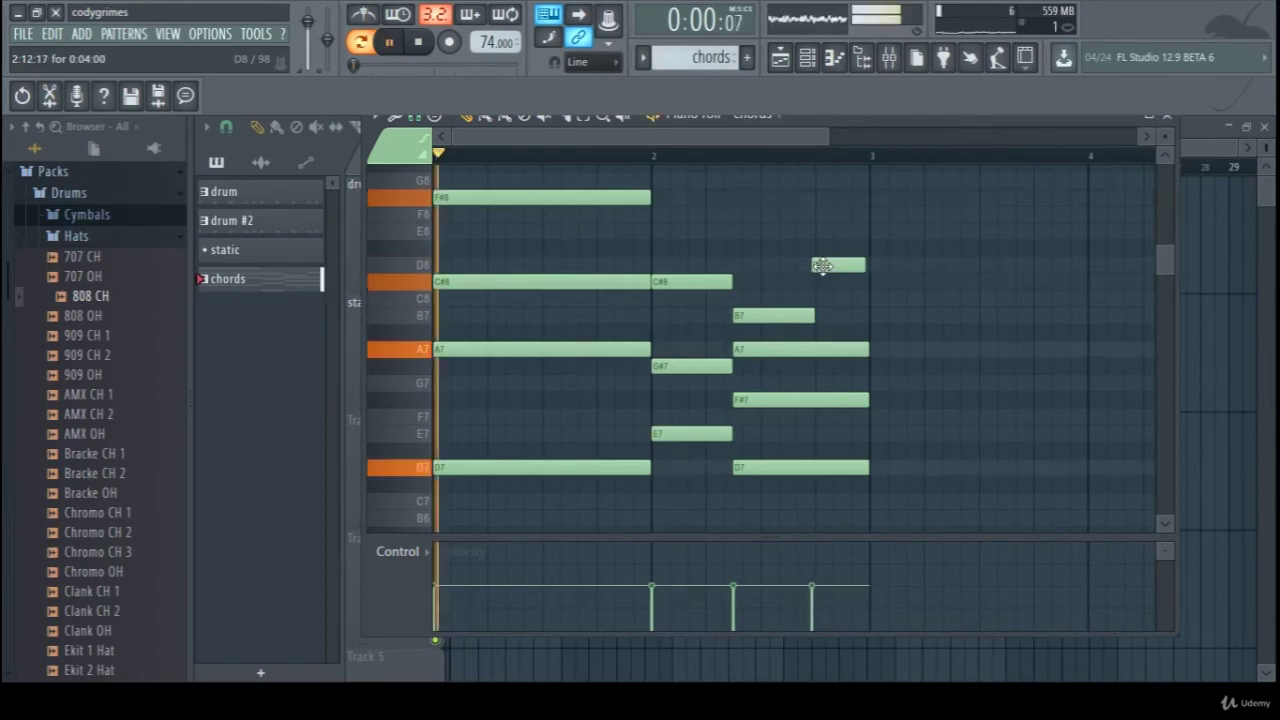
{"action": "key", "text": "space"}
Step: Vary chord velocities: lower D8 to about 23%, lower the bar 2 chord, raise the opening and second-half chords
{"action": "left_click_drag", "start_coordinate": [817, 586], "coordinate": [813, 610]}
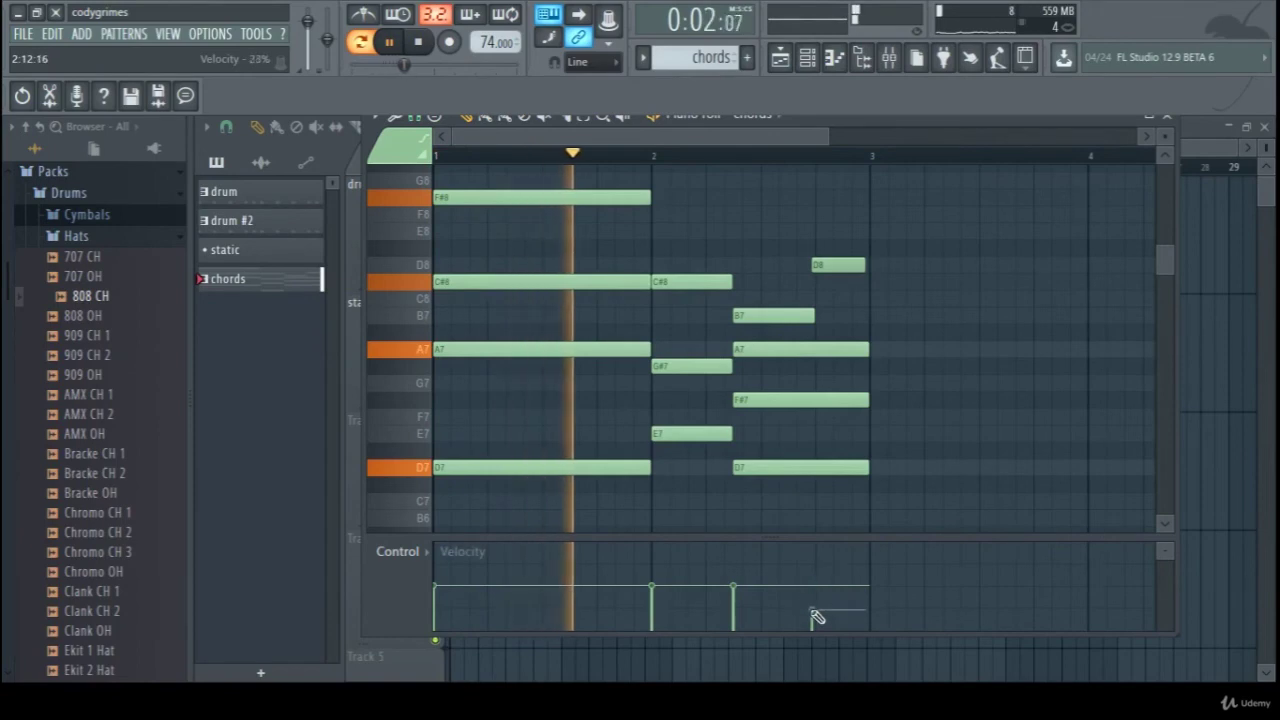
{"action": "left_click", "coordinate": [733, 573]}
{"action": "left_click", "coordinate": [651, 597]}
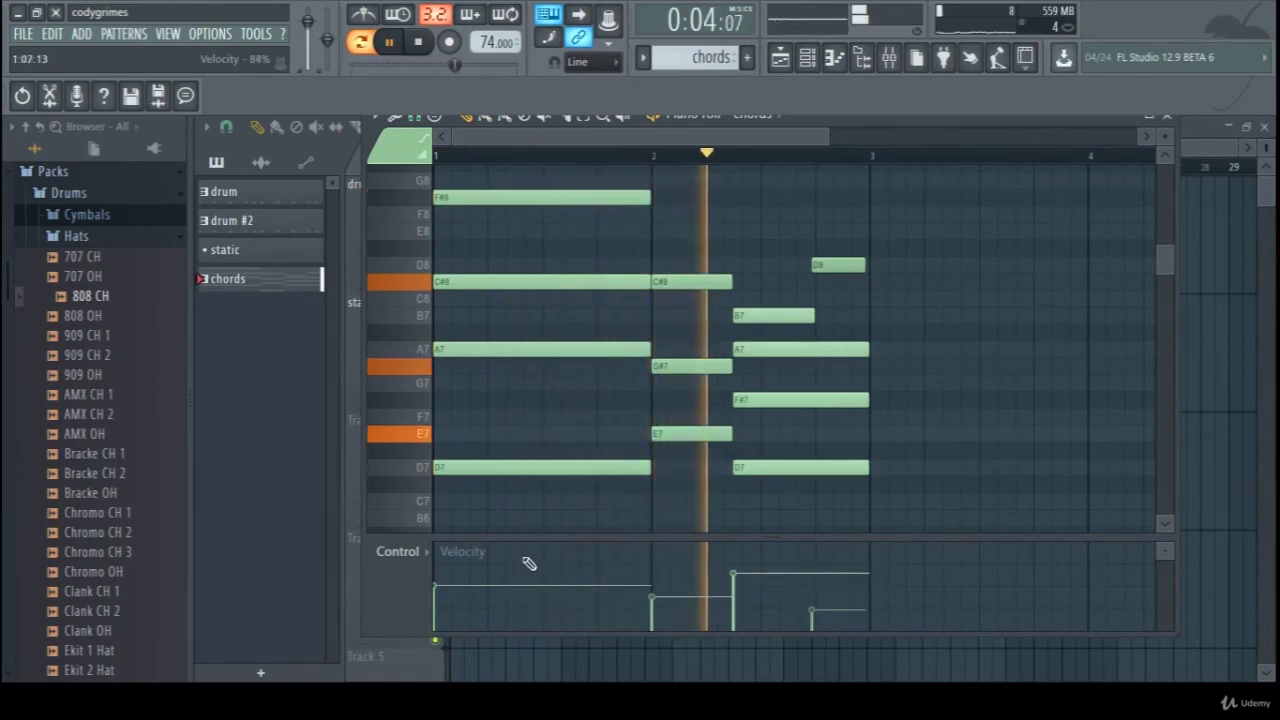
{"action": "left_click", "coordinate": [440, 576]}
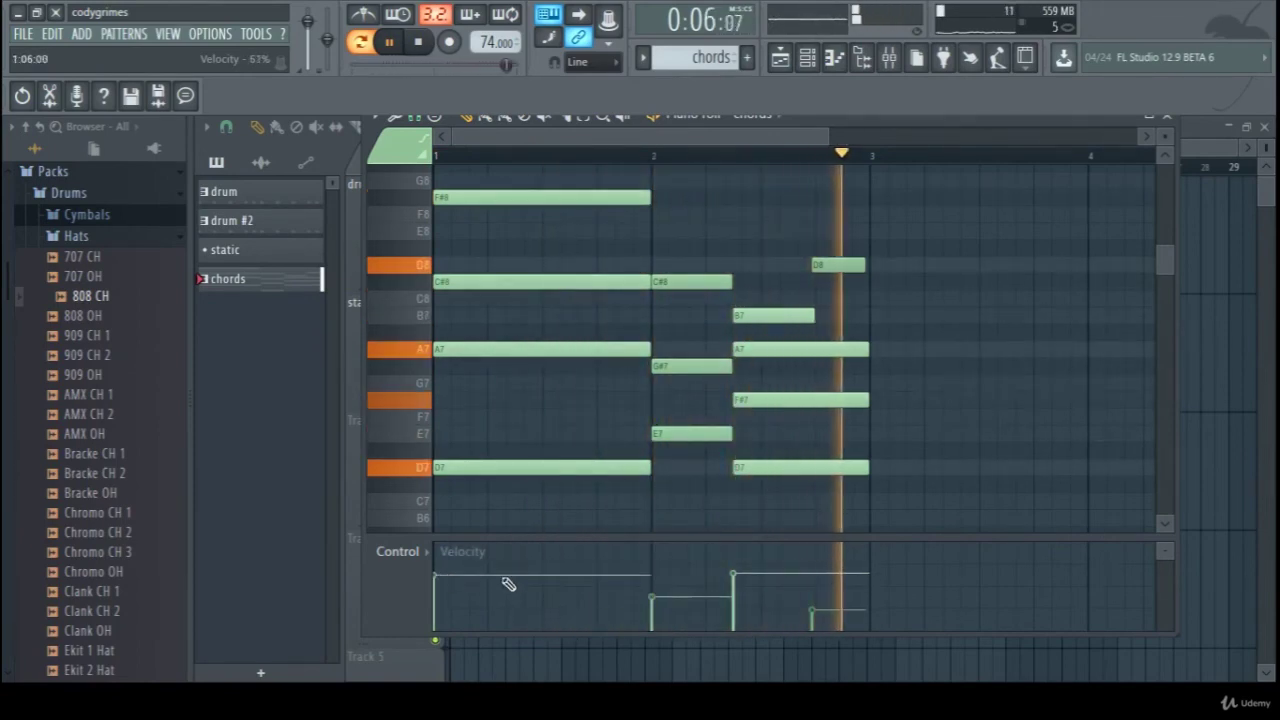
{"action": "left_click", "coordinate": [813, 597]}
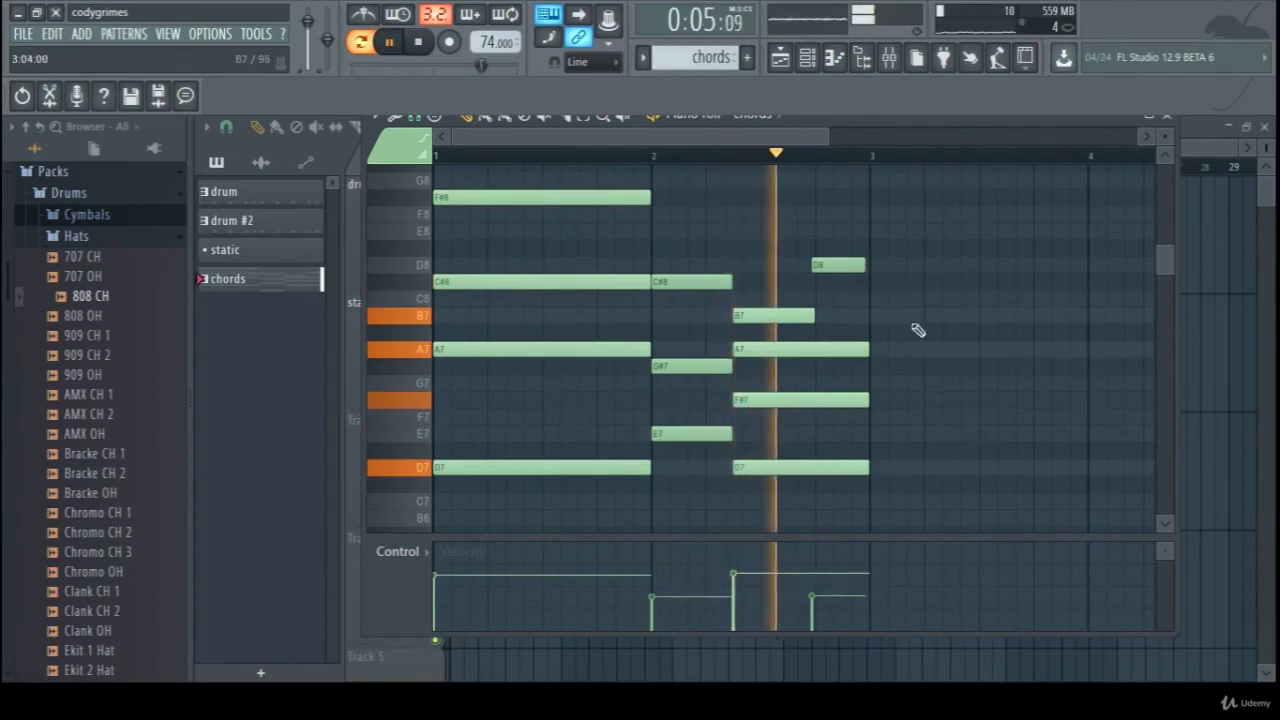
Step: Delete the high D8 note, try and remove a C8, extend B7 to bar 3, and stop playback
{"action": "right_click", "coordinate": [846, 268]}
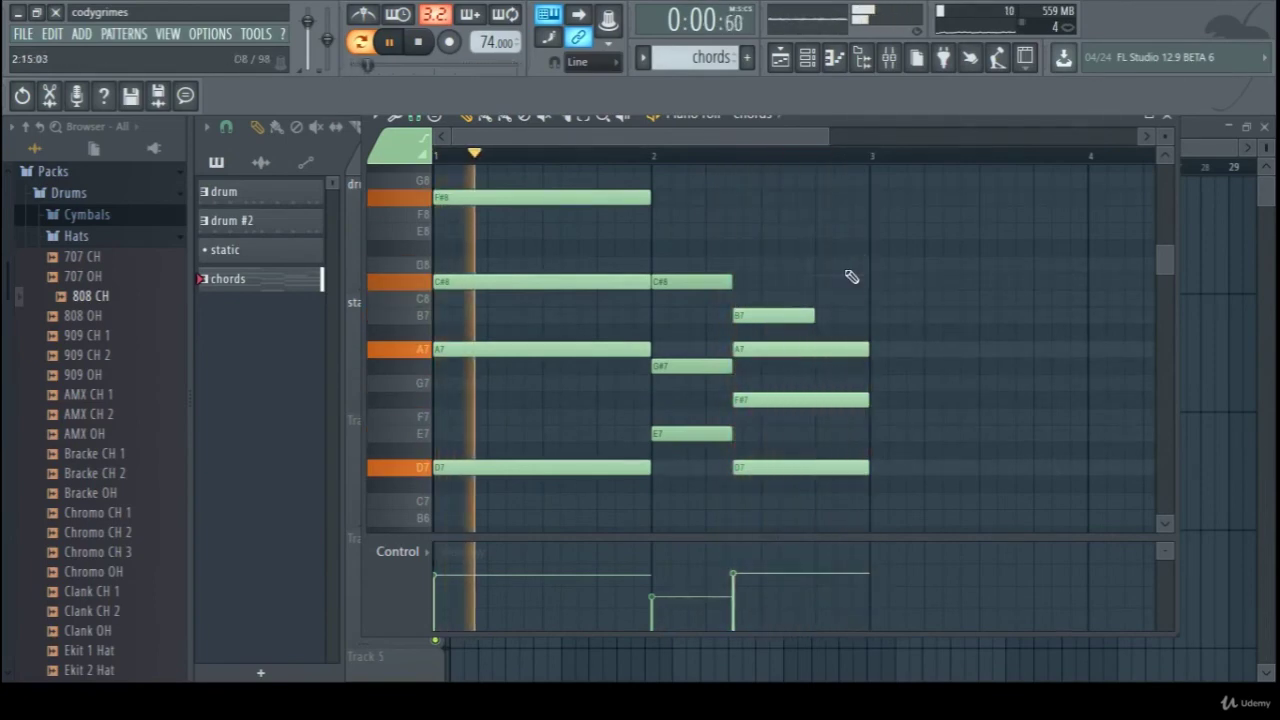
{"action": "left_click", "coordinate": [824, 299]}
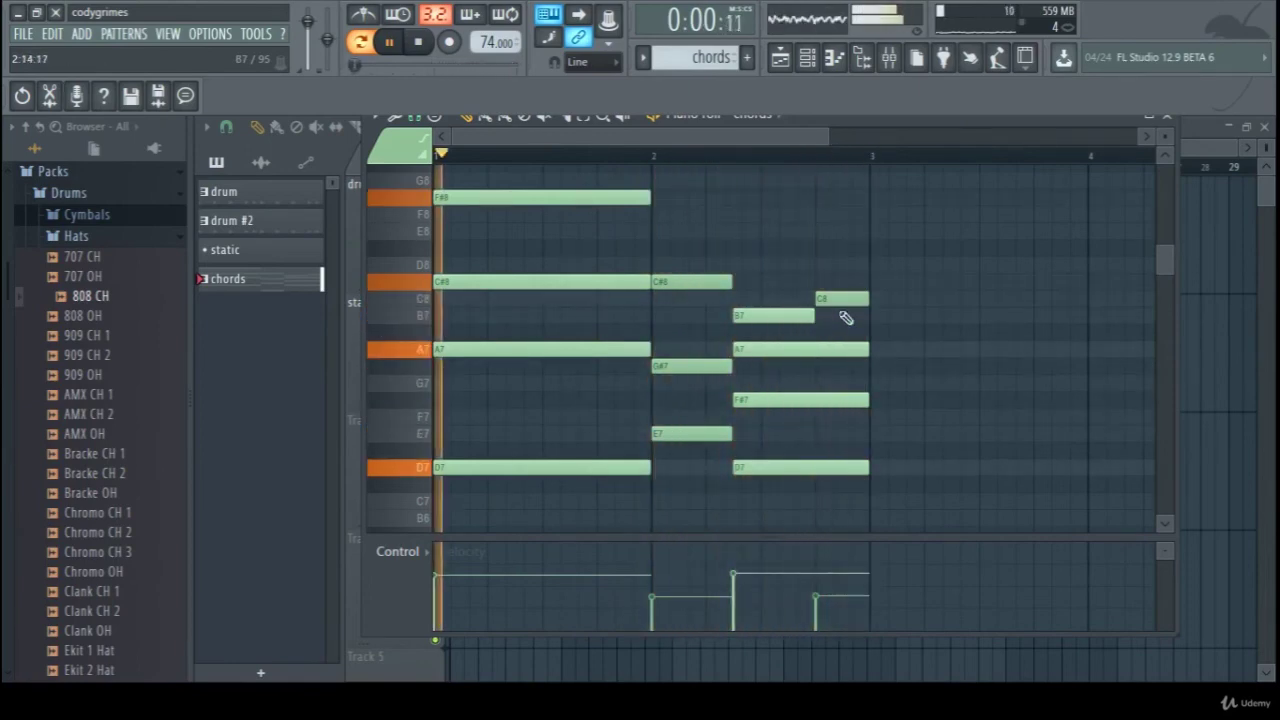
{"action": "right_click", "coordinate": [846, 300]}
{"action": "left_click_drag", "start_coordinate": [815, 317], "coordinate": [870, 319]}
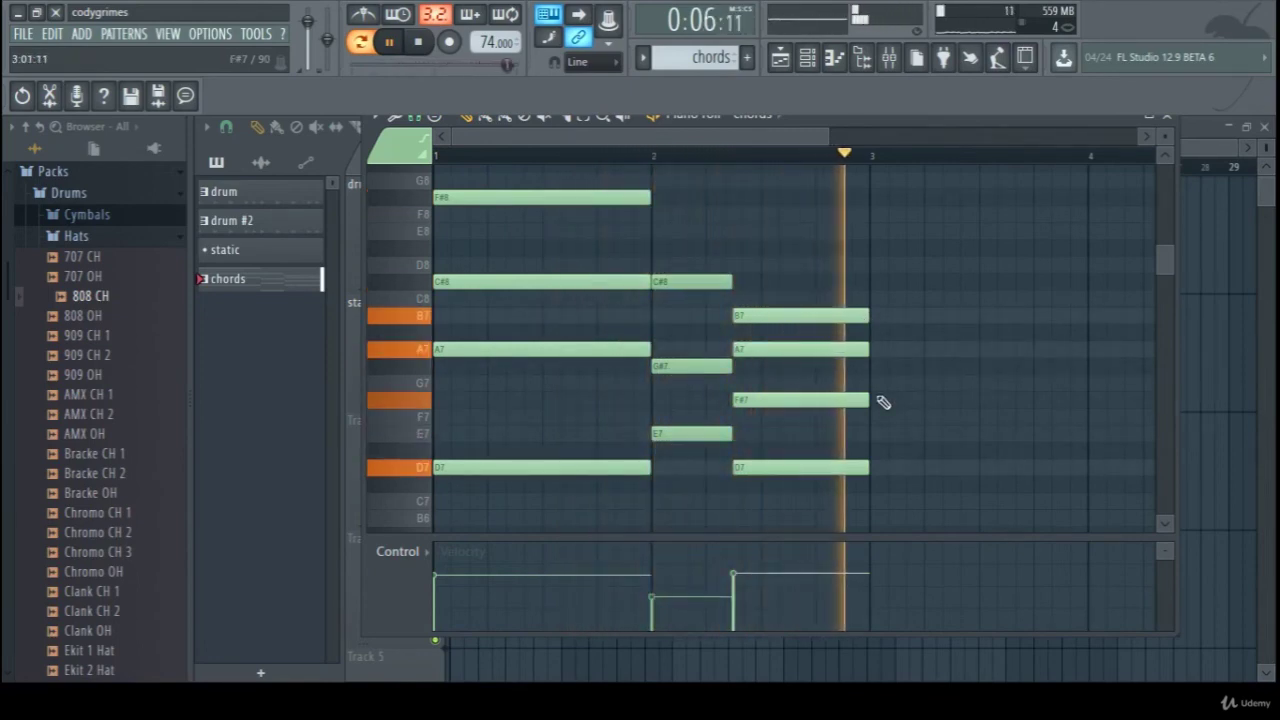
{"action": "key", "text": "space"}
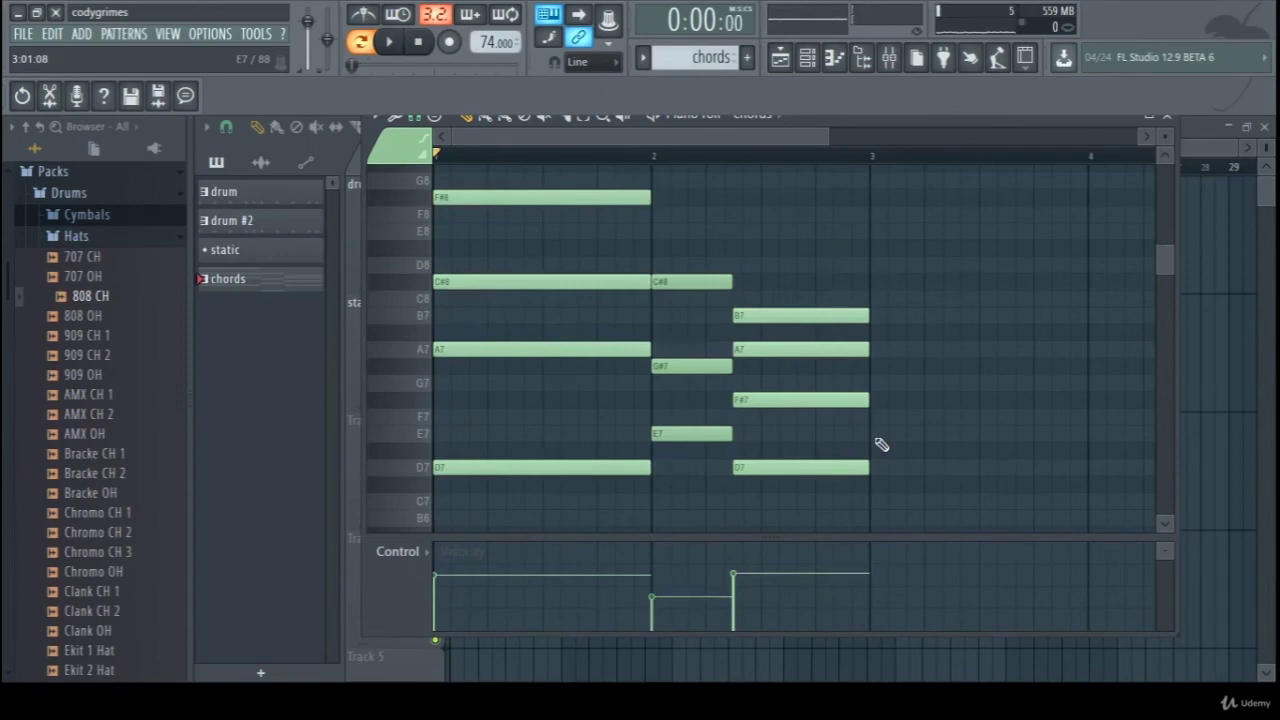
{"action": "key", "text": "F6"}
Step: Bring up the chords channel's Nexus with the PN Lofi Rhodes preset and play the pattern
{"action": "left_click", "coordinate": [852, 451]}
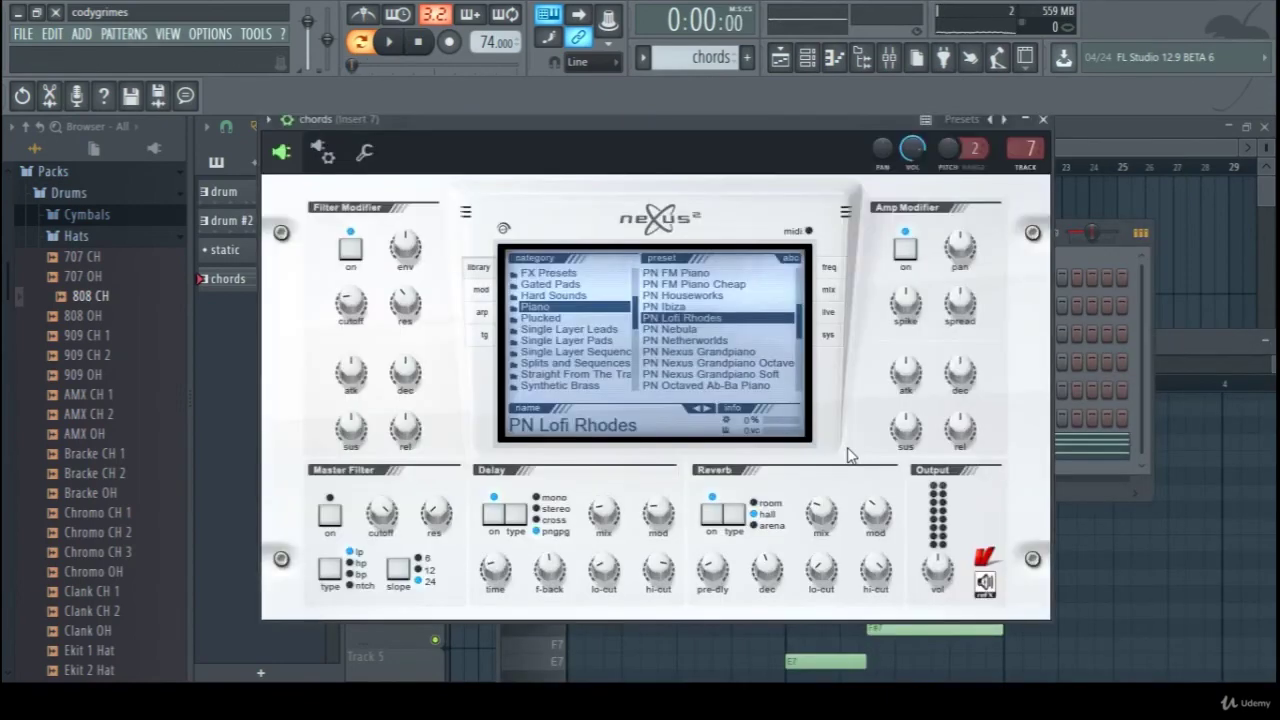
{"action": "key", "text": "space"}
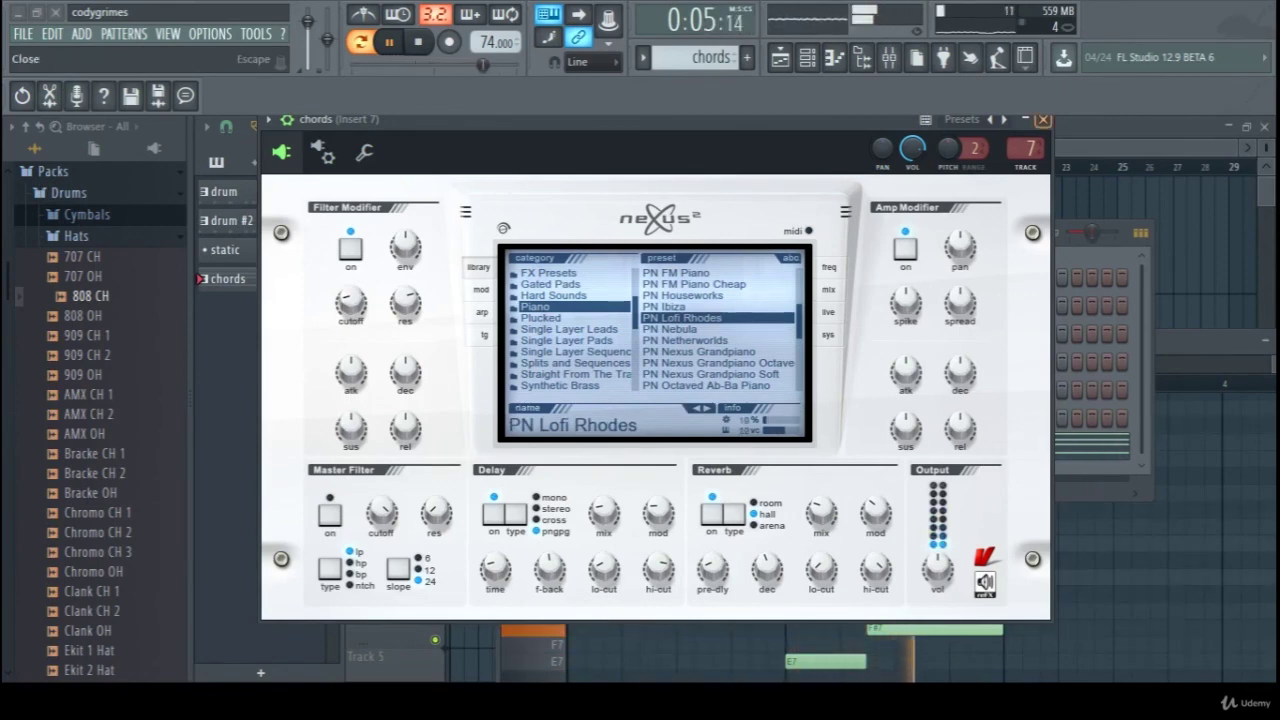
Step: Close Nexus, move the Channel rack aside, raise the chords piano roll with velocities, and select the first chord
{"action": "left_click", "coordinate": [1043, 119]}
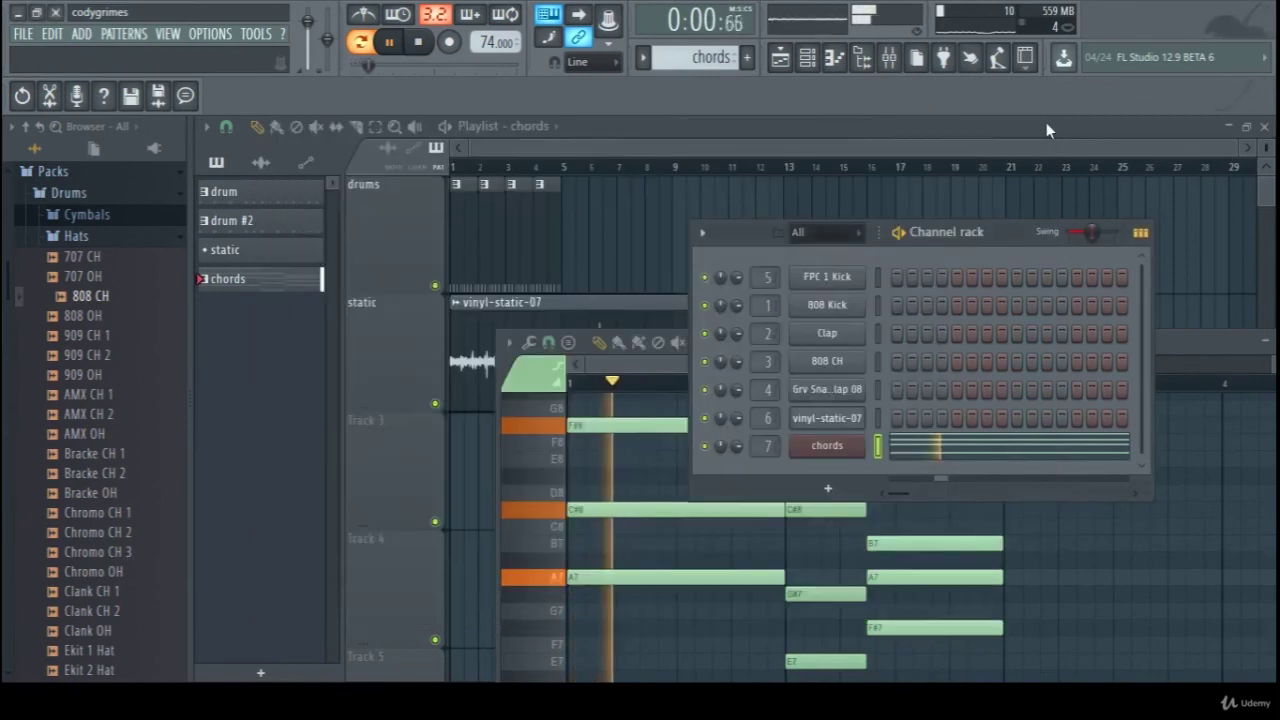
{"action": "left_click_drag", "start_coordinate": [973, 228], "coordinate": [815, 110]}
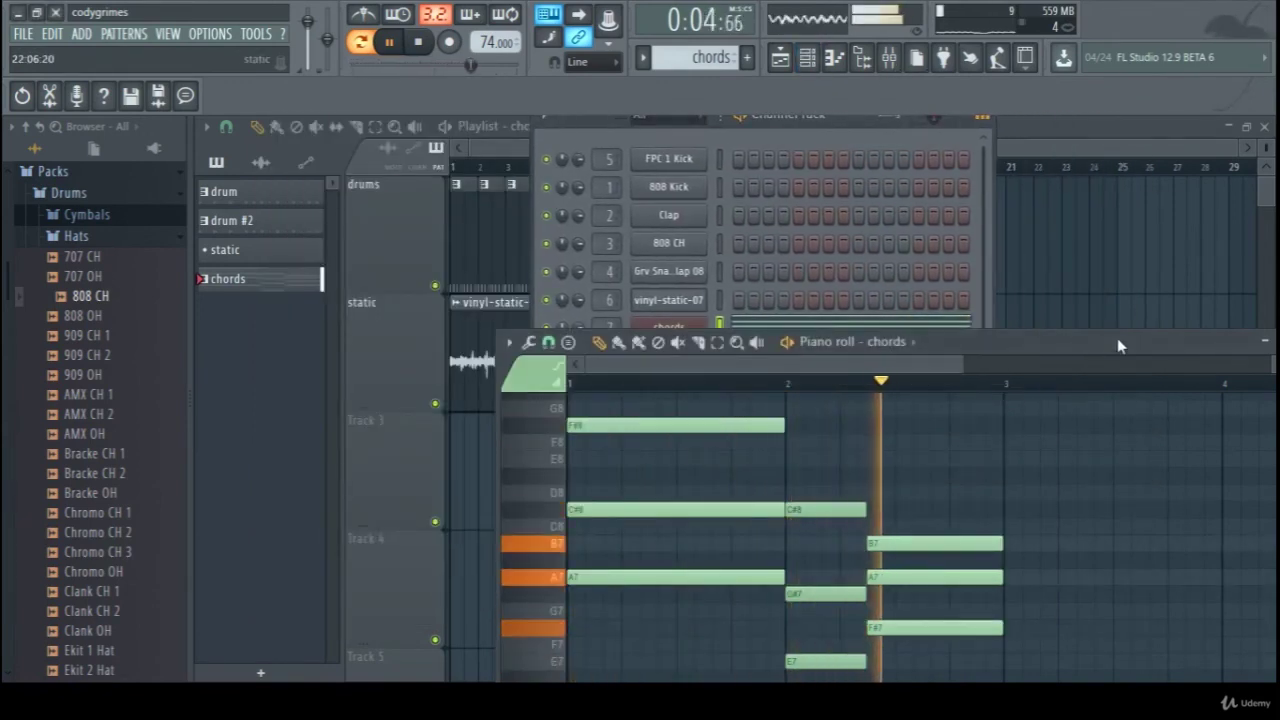
{"action": "left_click_drag", "start_coordinate": [1117, 343], "coordinate": [906, 299]}
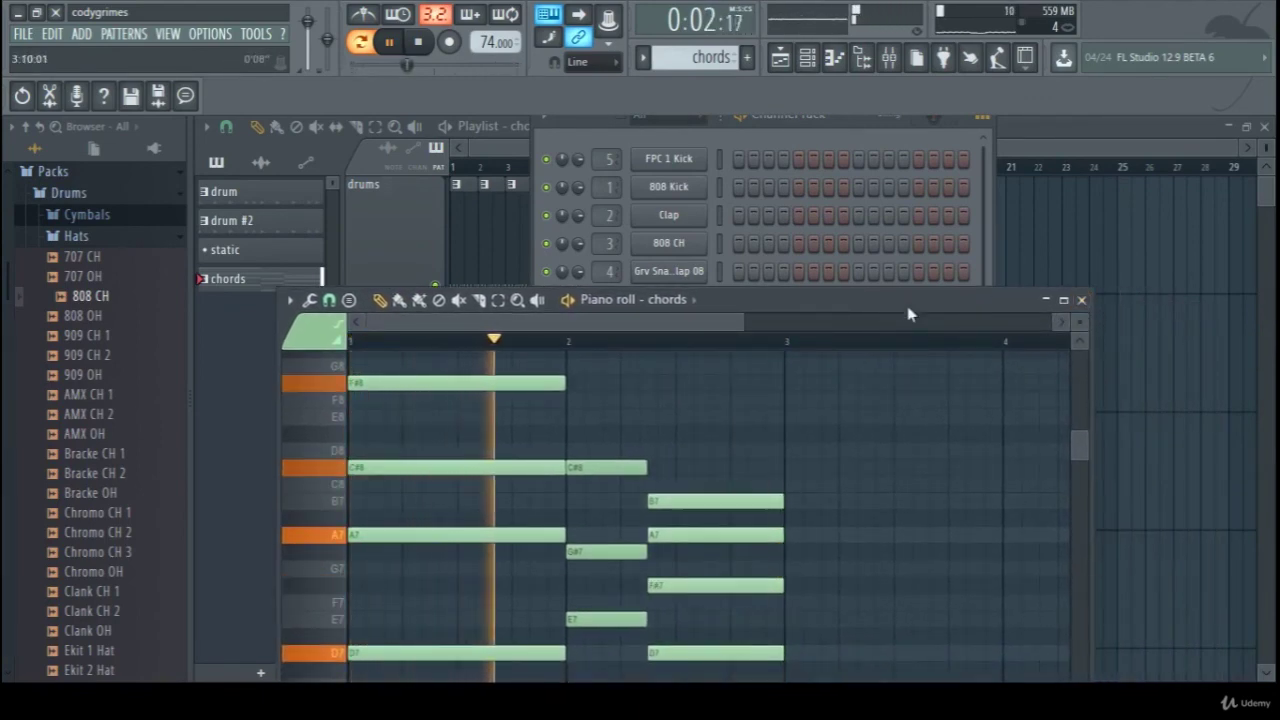
{"action": "left_click_drag", "start_coordinate": [905, 303], "coordinate": [936, 189]}
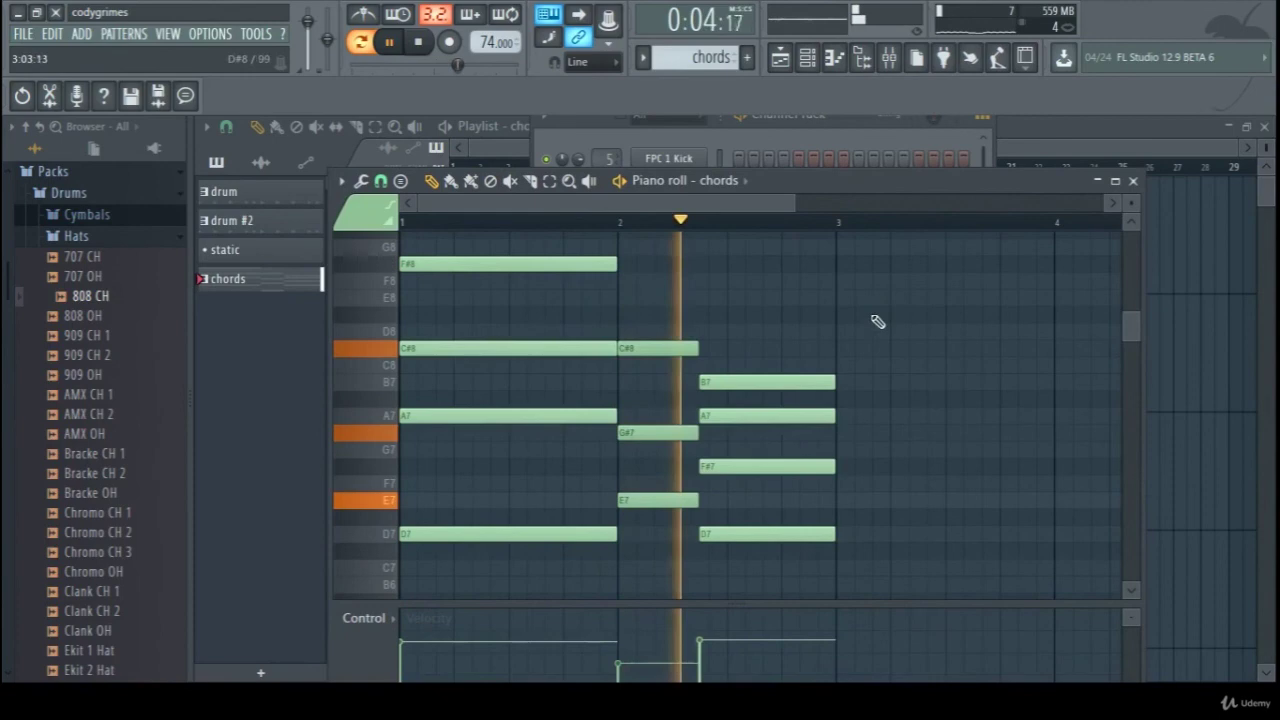
{"action": "left_click_drag", "start_coordinate": [560, 249], "coordinate": [548, 545]}
{"action": "key", "text": "Down"}
{"action": "key", "text": "Down"}
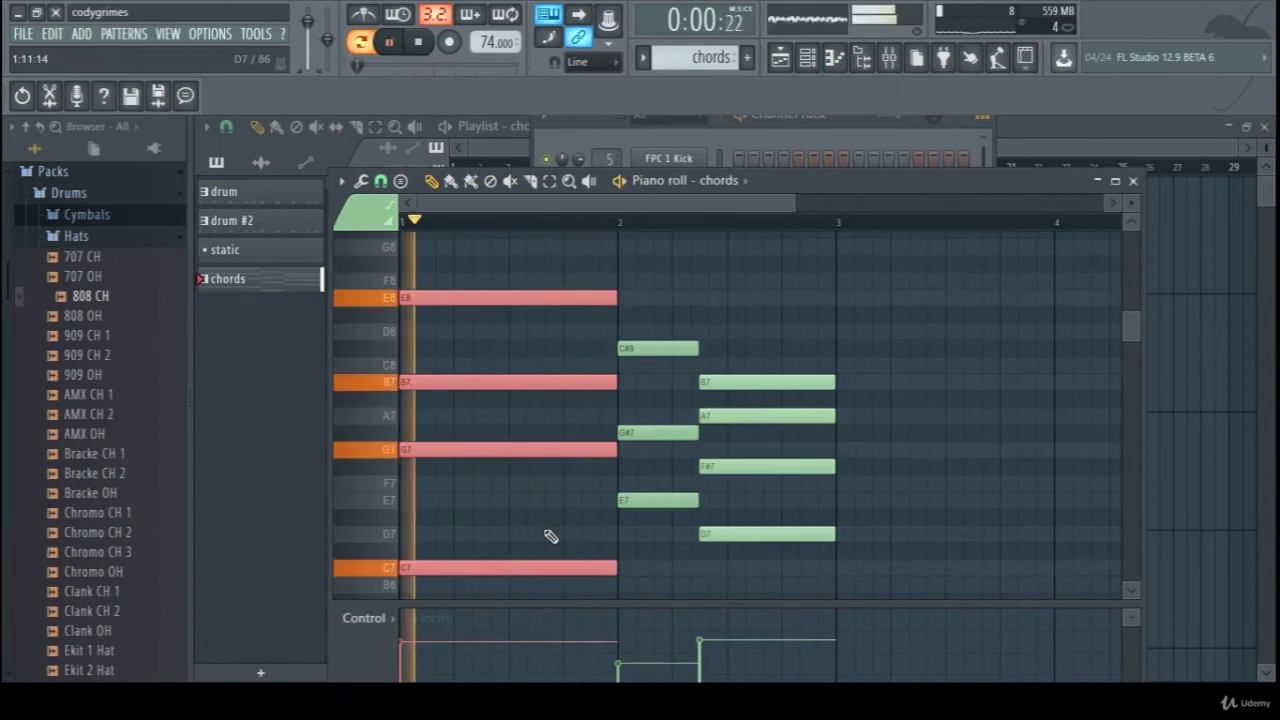
{"action": "key", "text": "space"}
{"action": "key", "text": "Up"}
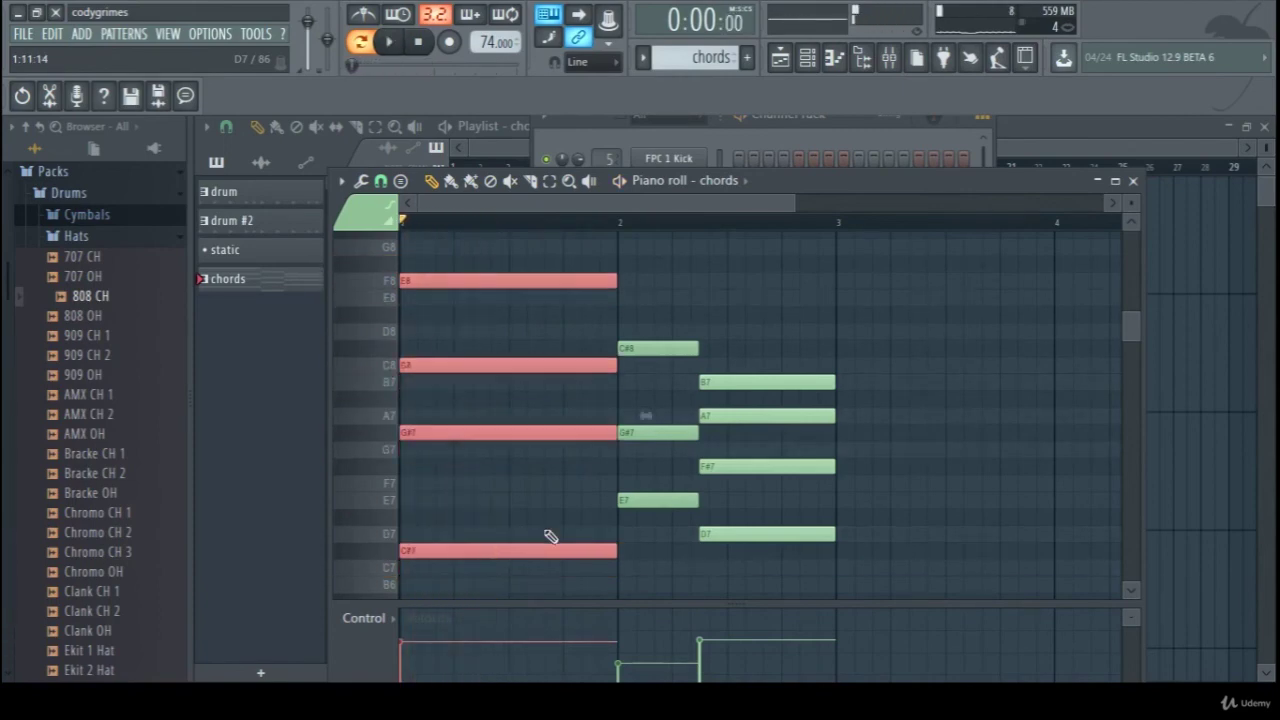
{"action": "key", "text": "Up"}
{"action": "key", "text": "space"}
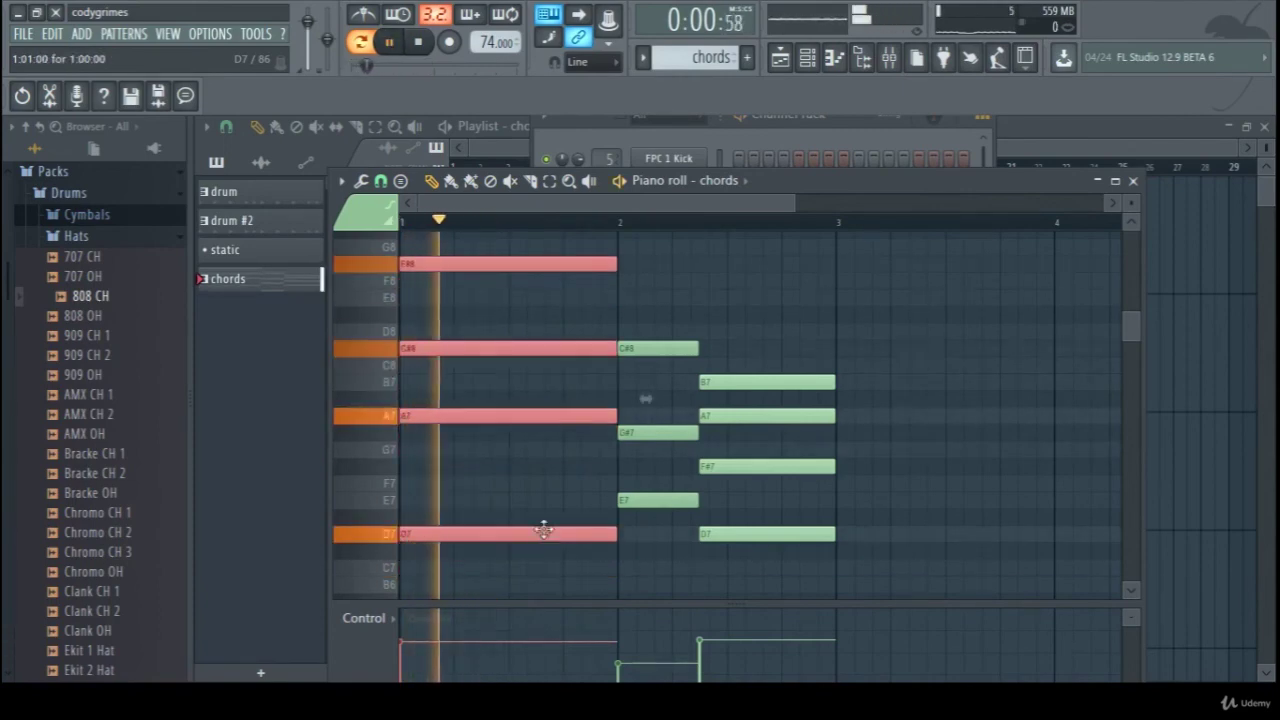
{"action": "key", "text": "space"}
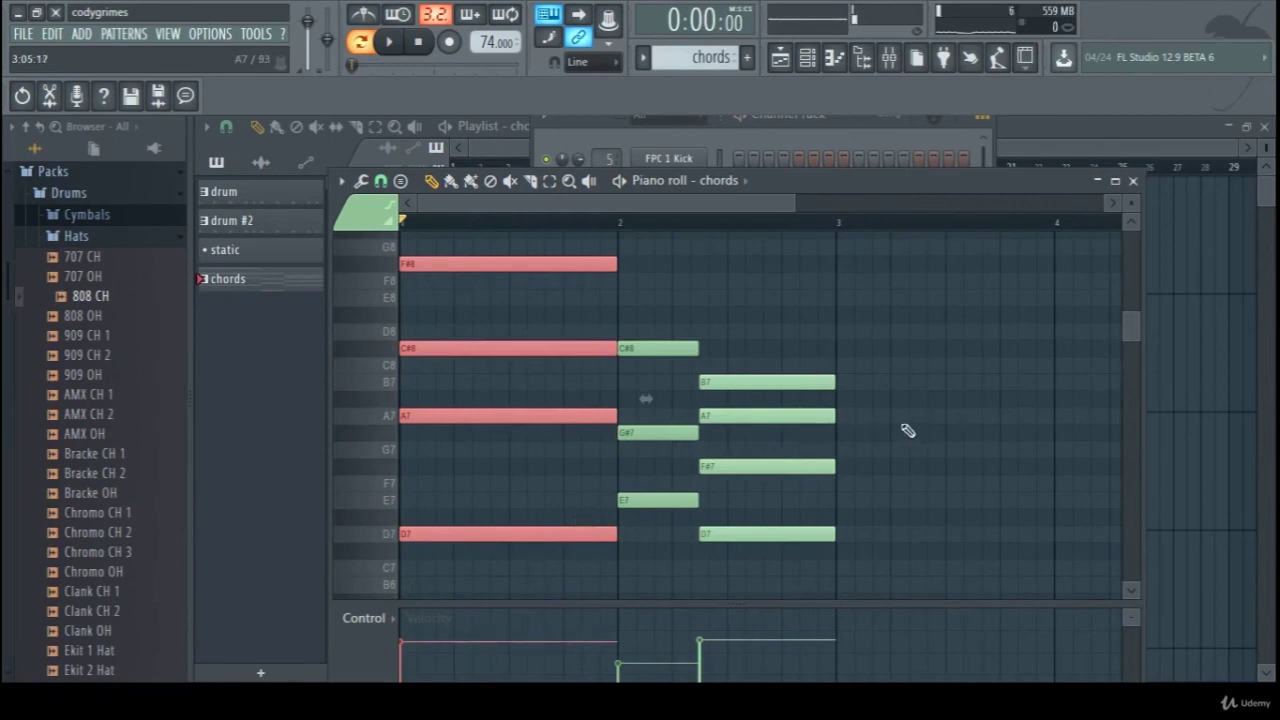
{"action": "scroll", "coordinate": [907, 430], "scroll_direction": "down", "scroll_amount": 4}
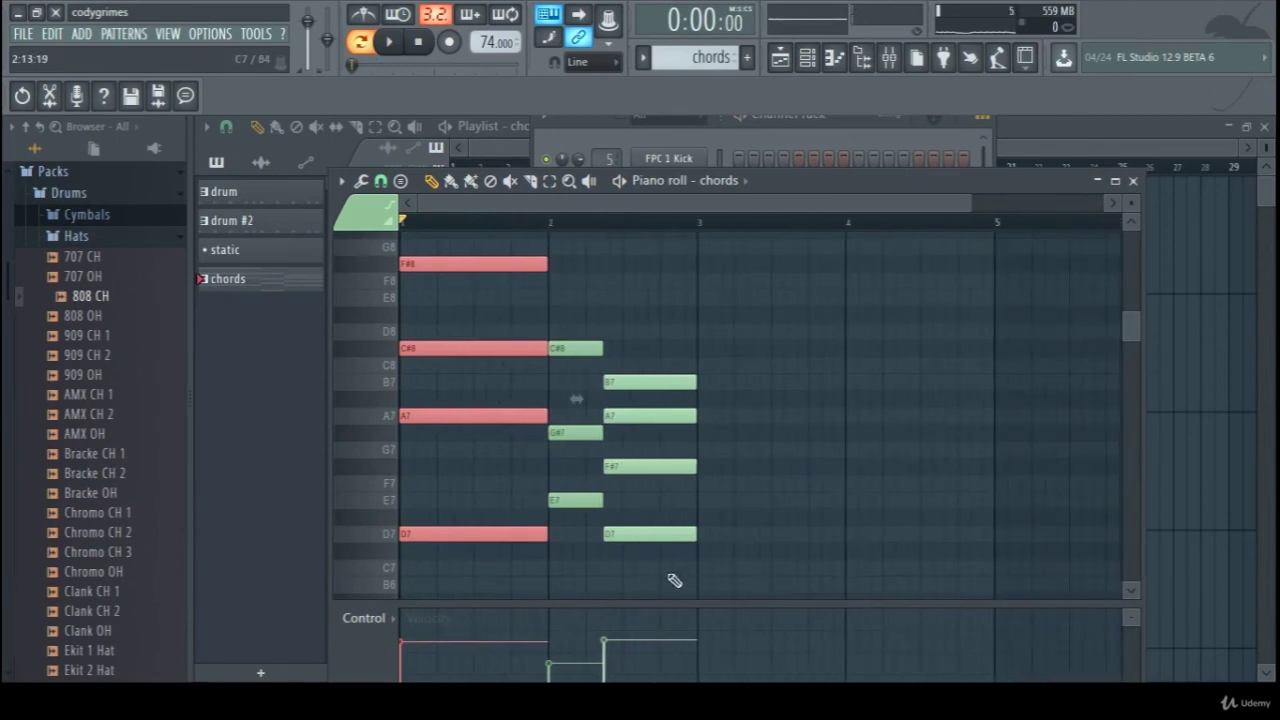
Step: Select all notes, duplicate them into bars 3–4 with Ctrl+B, and play the four-bar pattern
{"action": "left_click_drag", "start_coordinate": [662, 590], "coordinate": [446, 251]}
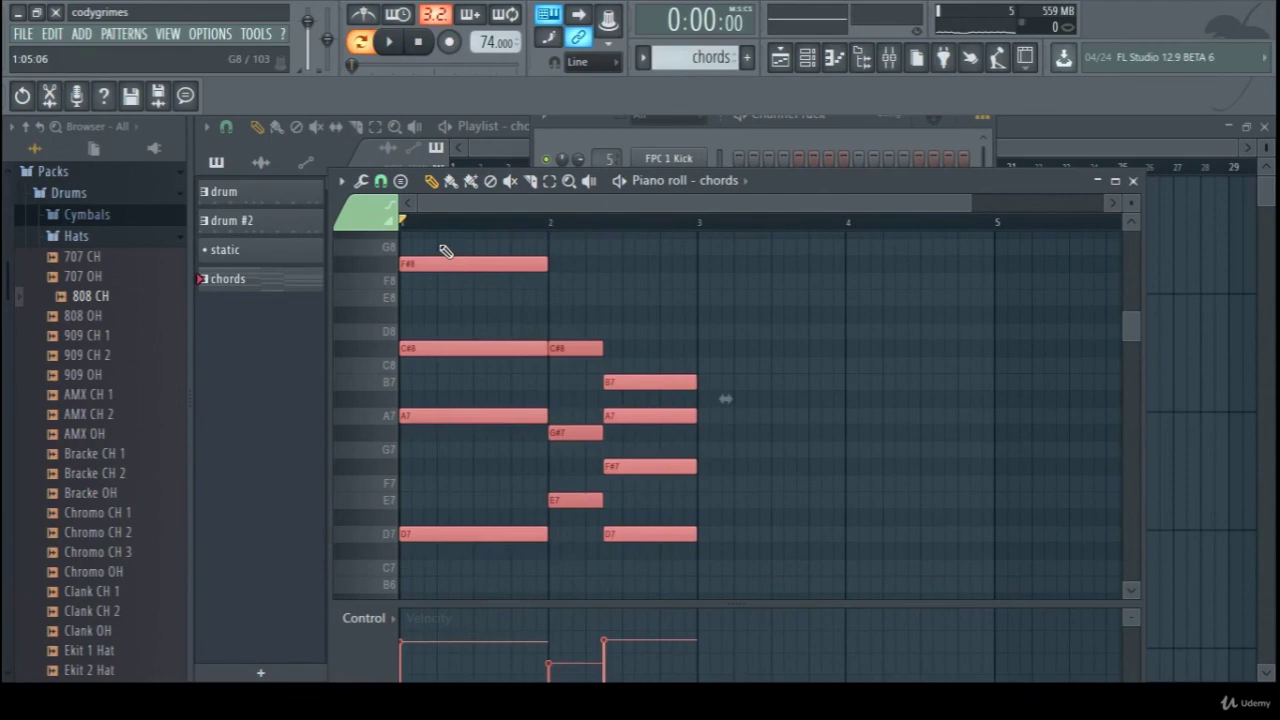
{"action": "key", "text": "ctrl+b"}
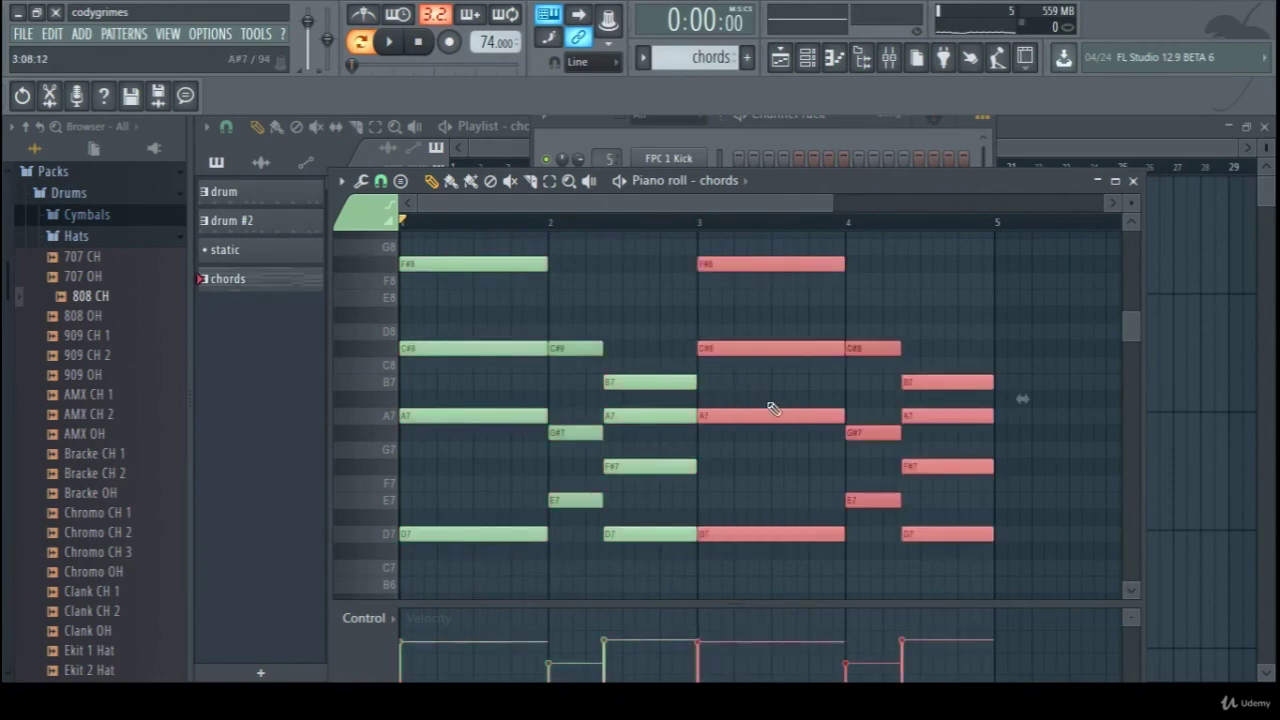
{"action": "key", "text": "space"}
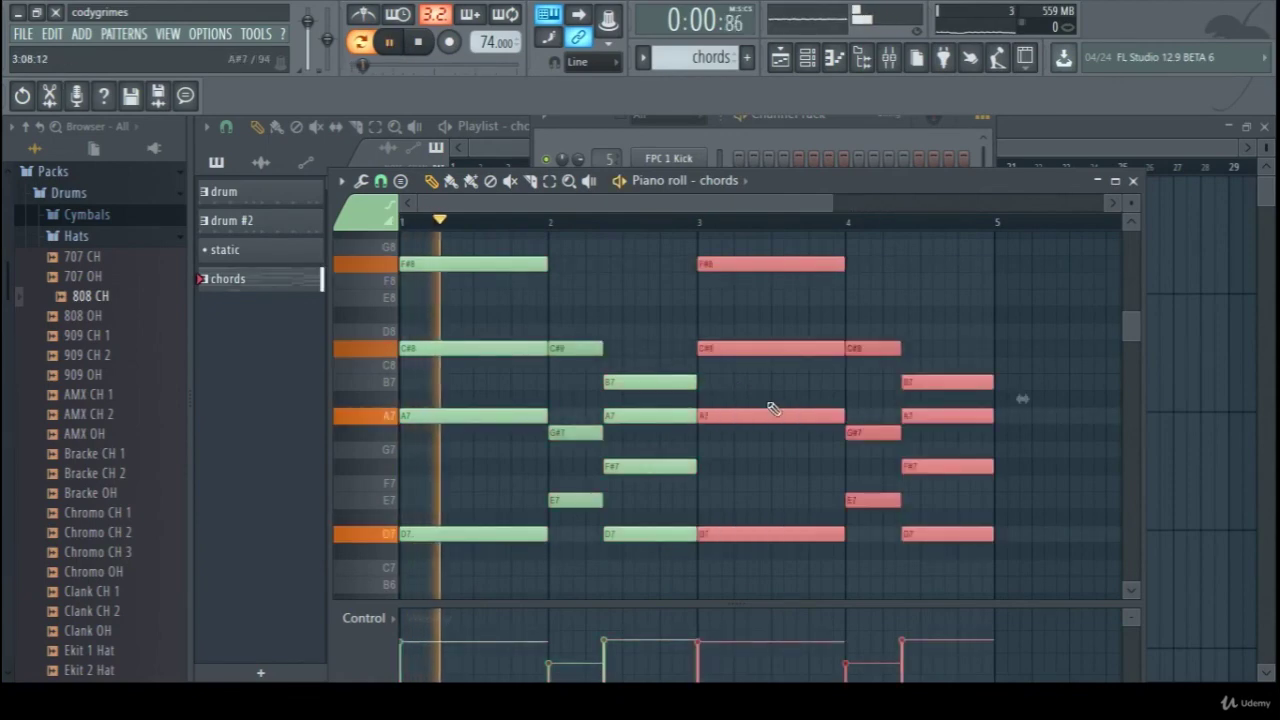